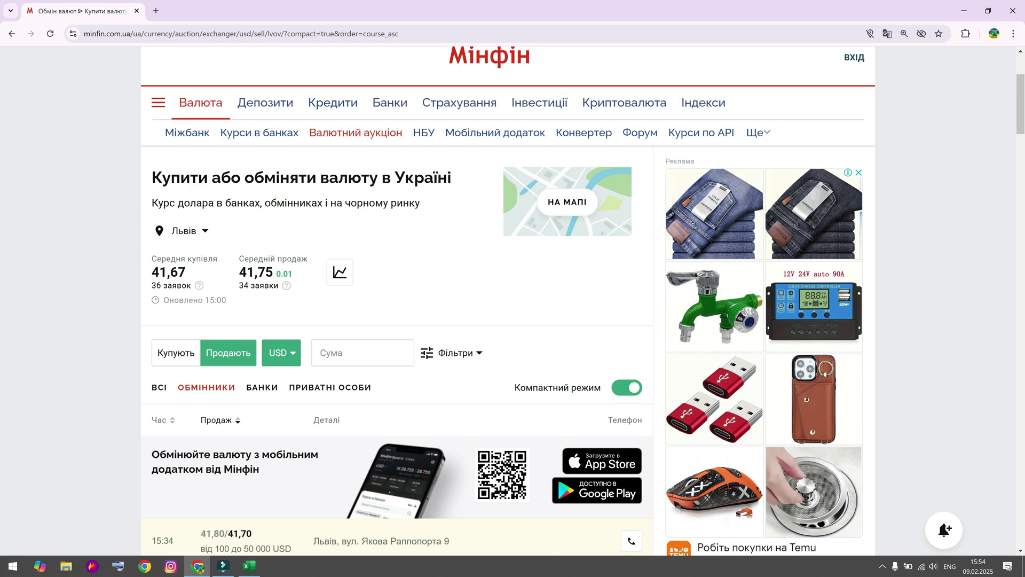
Copy the URL of the Minfin Lviv USD exchange page, whose average sale rate is 41,75.
{"action": "left_click_drag", "start_coordinate": [238, 271], "coordinate": [274, 273]}
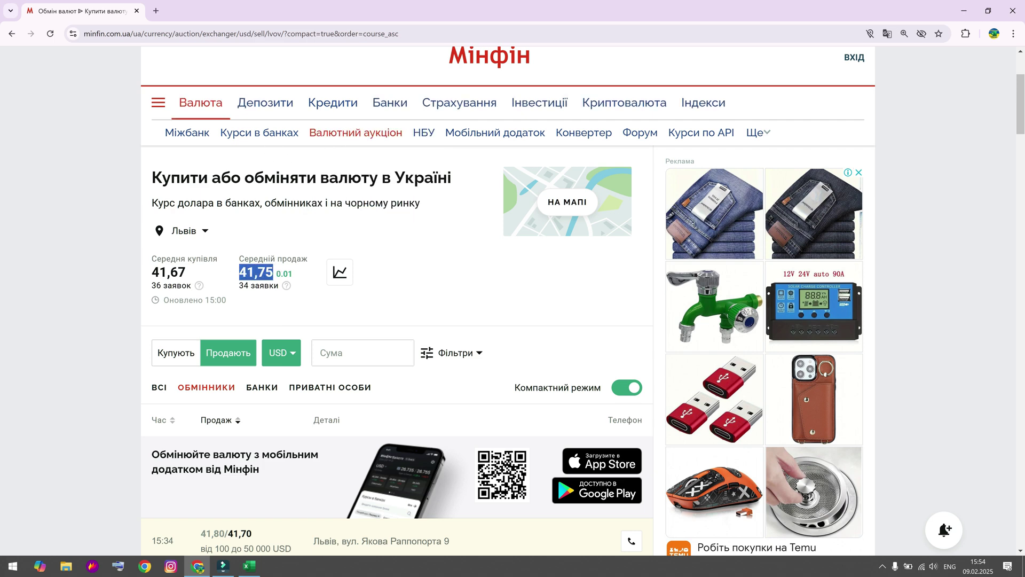
{"action": "left_click", "coordinate": [299, 368]}
{"action": "left_click", "coordinate": [420, 34]}
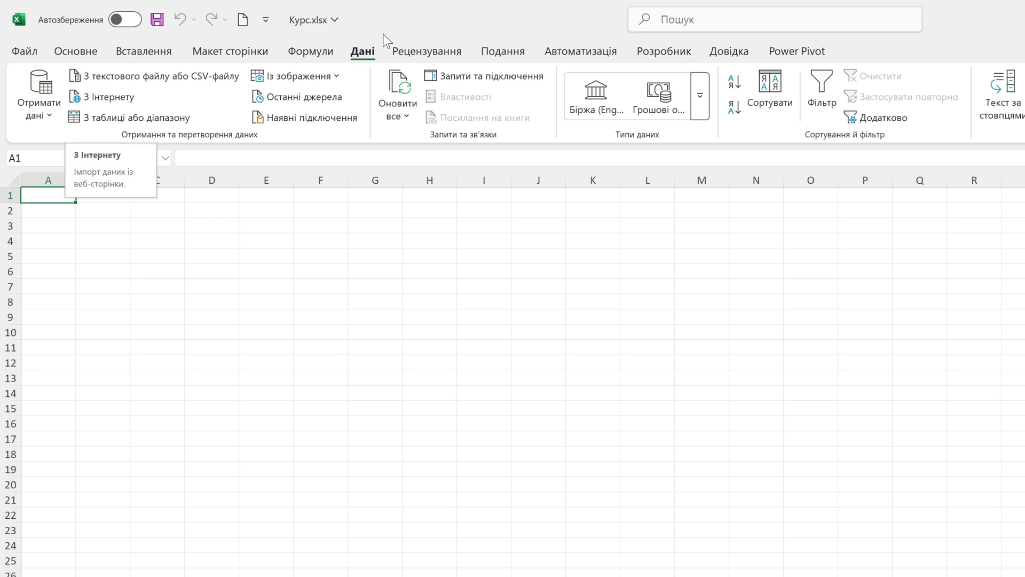
Start a From Web import using the copied Minfin page address.
{"action": "left_click", "coordinate": [42, 114]}
{"action": "mouse_move", "coordinate": [92, 276]}
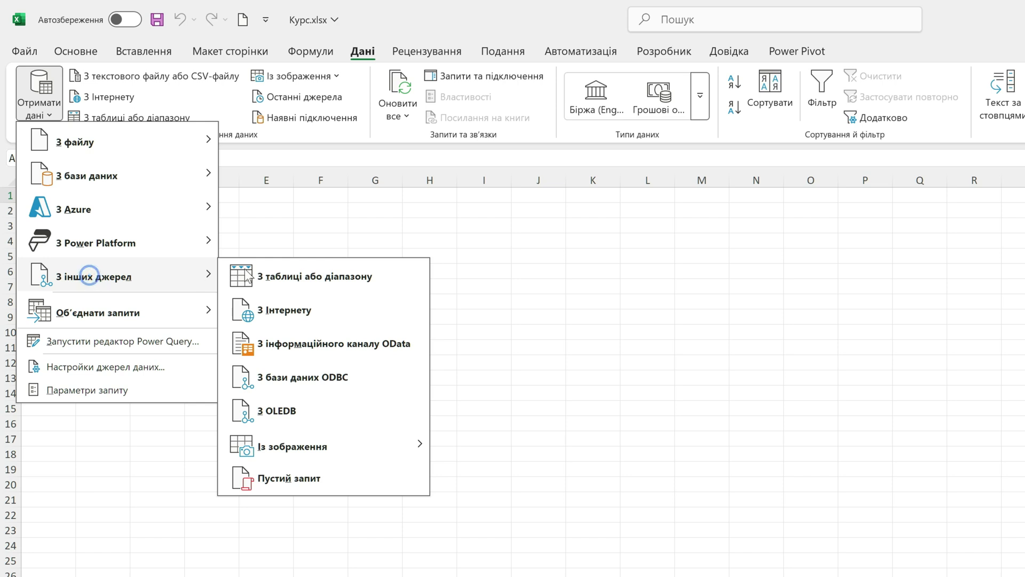
{"action": "left_click", "coordinate": [291, 312]}
{"action": "key", "text": "ctrl+v"}
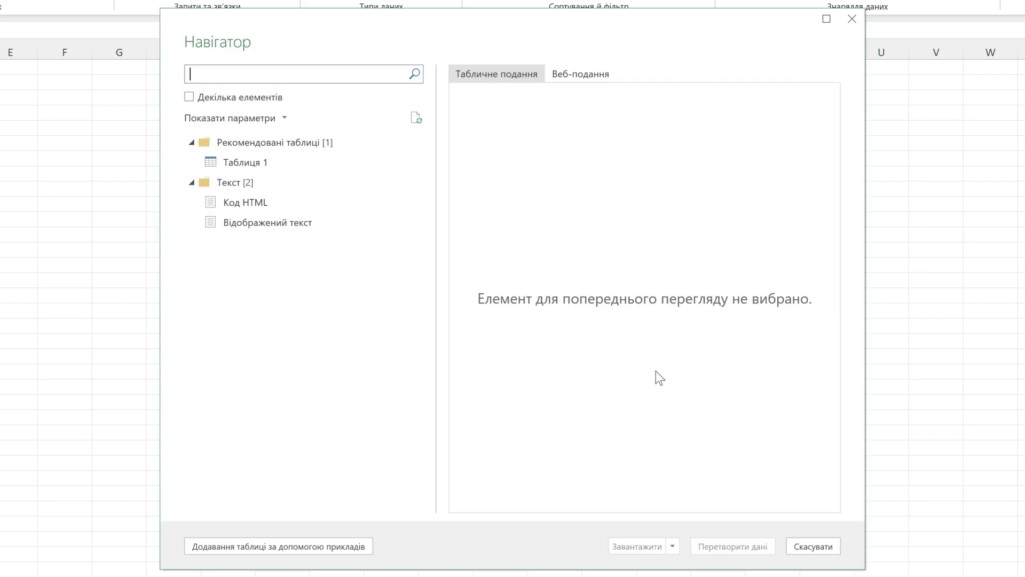
In Navigator, preview Таблиця 1, then load Код HTML into the Power Query Editor.
{"action": "left_click", "coordinate": [256, 163]}
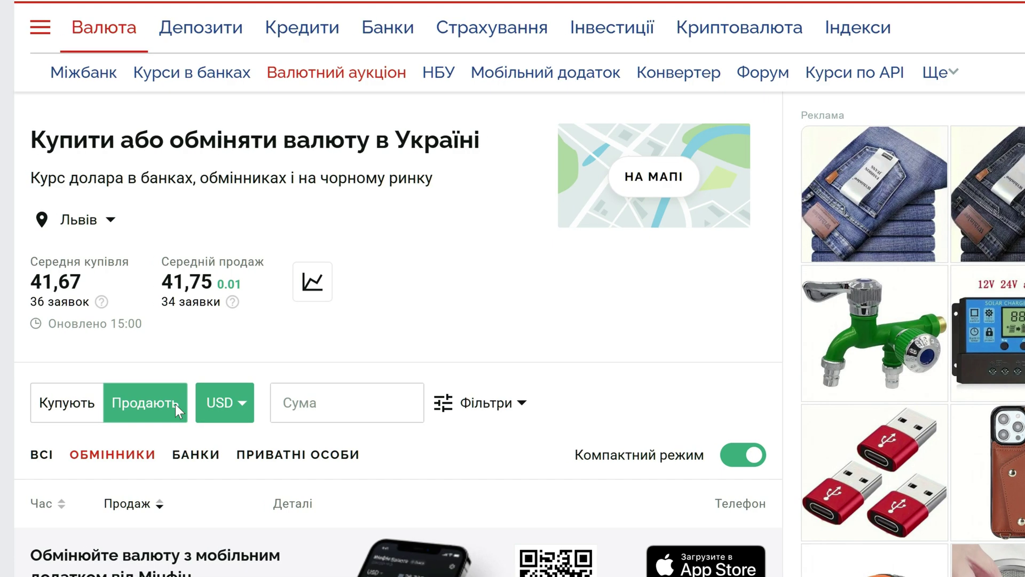
{"action": "mouse_move", "coordinate": [30, 262]}
{"action": "left_mouse_down"}
{"action": "mouse_move", "coordinate": [131, 263]}
{"action": "mouse_move", "coordinate": [213, 282]}
{"action": "left_mouse_up"}
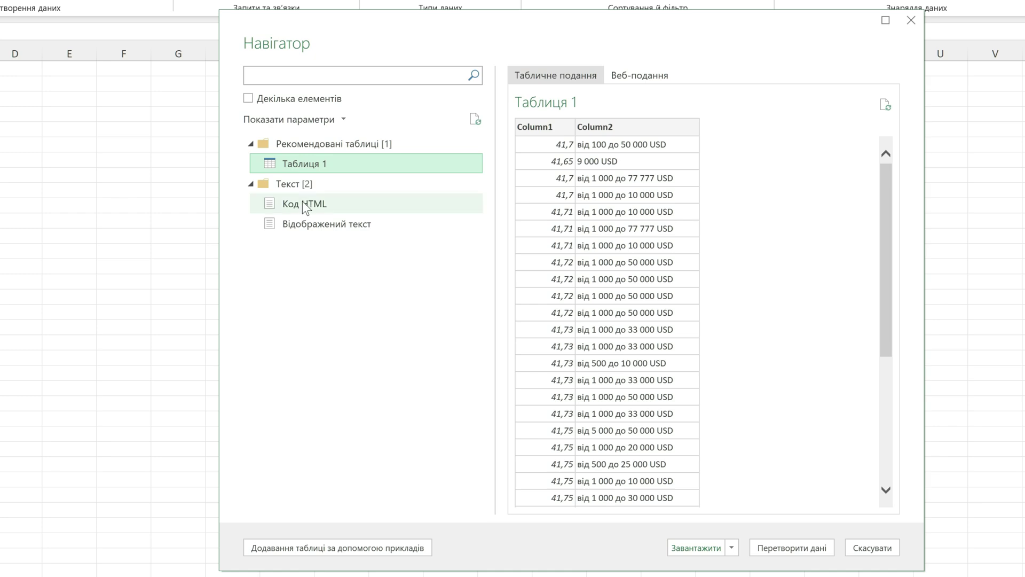
{"action": "left_click", "coordinate": [306, 205]}
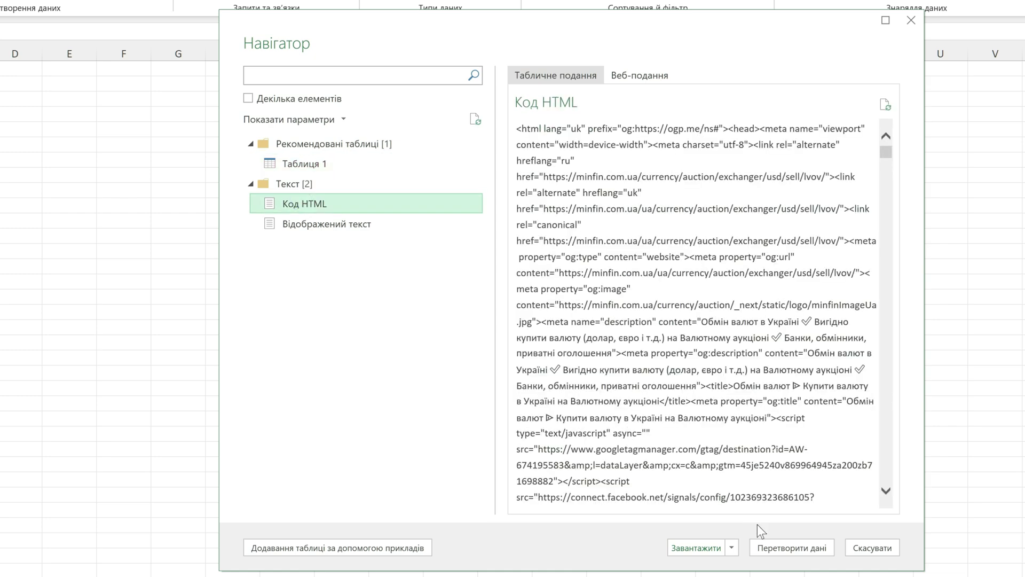
{"action": "left_click", "coordinate": [783, 550]}
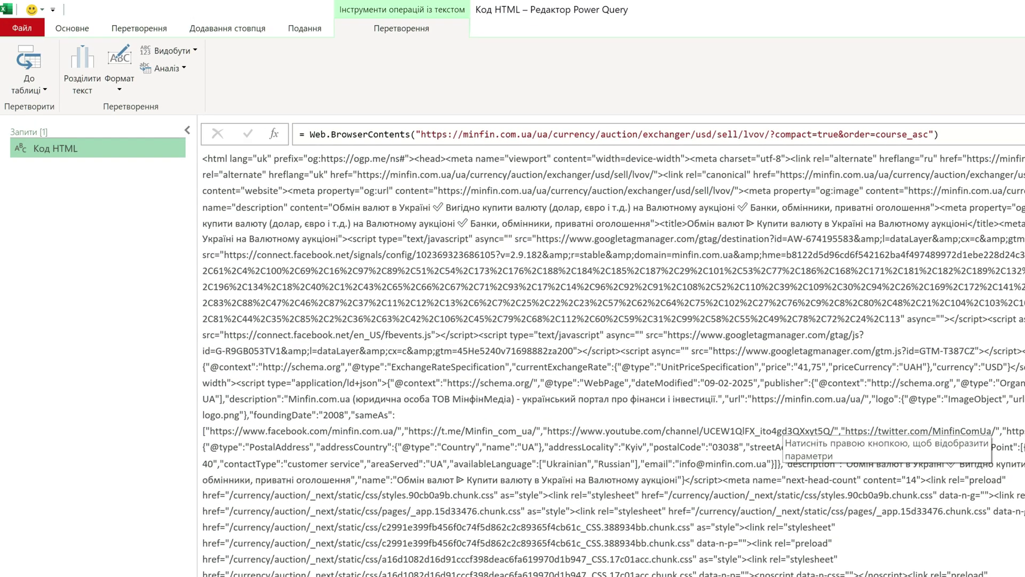
Split the Код HTML text by the delimiter < into a list of fragments.
{"action": "left_click", "coordinate": [86, 57]}
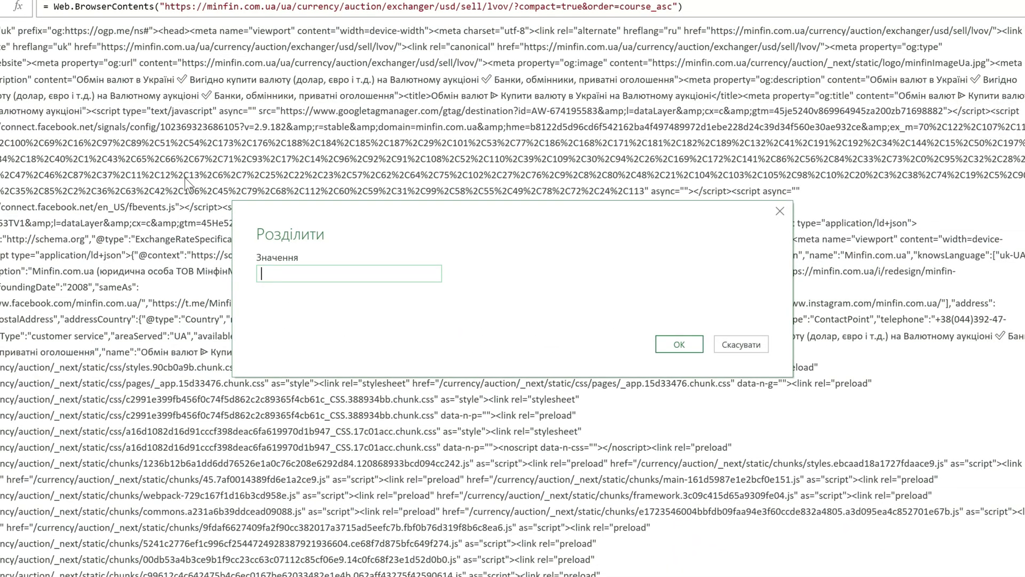
{"action": "type", "text": "<"}
{"action": "left_click", "coordinate": [680, 344]}
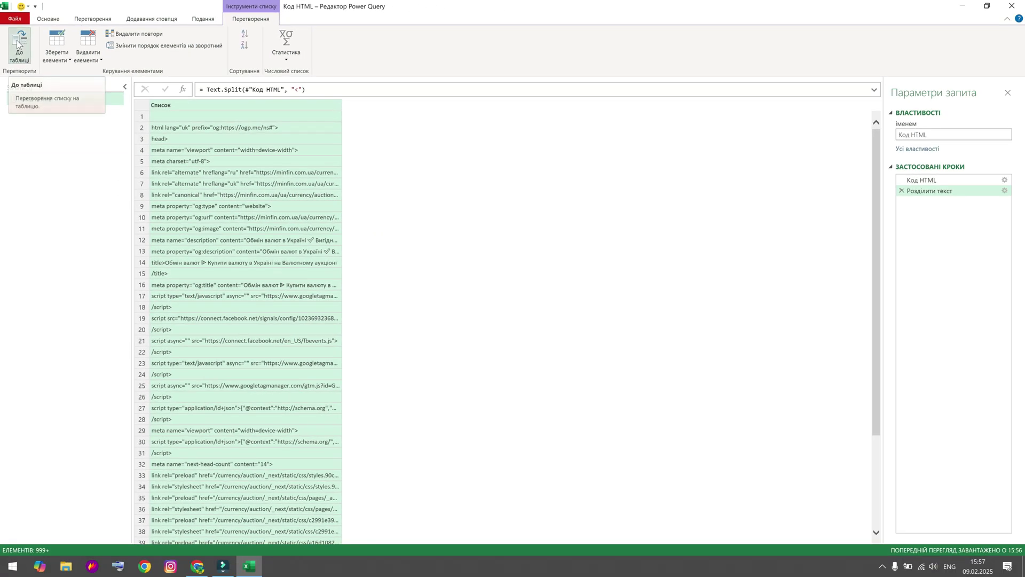
Convert the fragment list to a table and filter Column1 to rows containing 41,75.
{"action": "left_click", "coordinate": [18, 43]}
{"action": "left_click", "coordinate": [619, 324]}
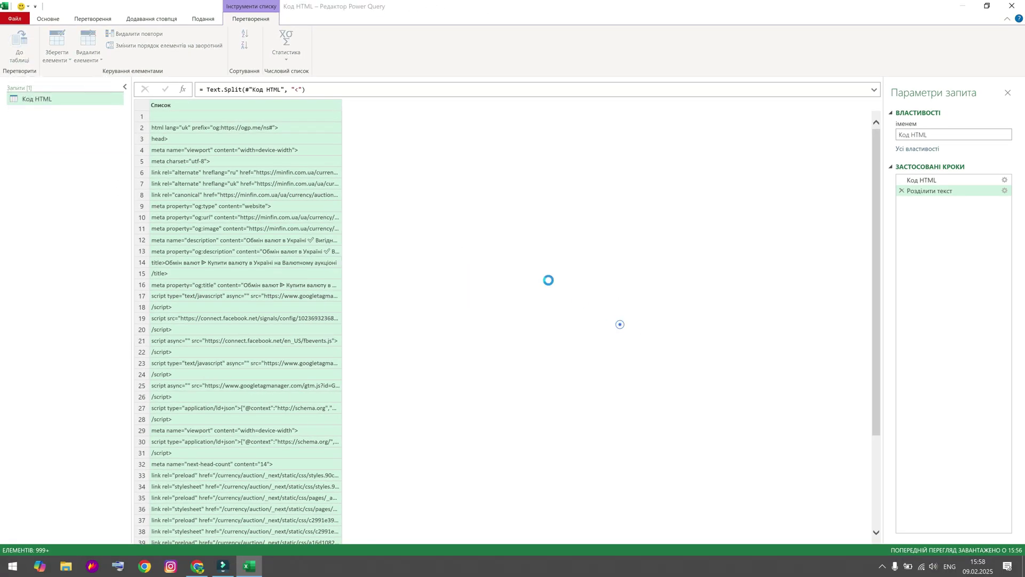
{"action": "left_click", "coordinate": [336, 105]}
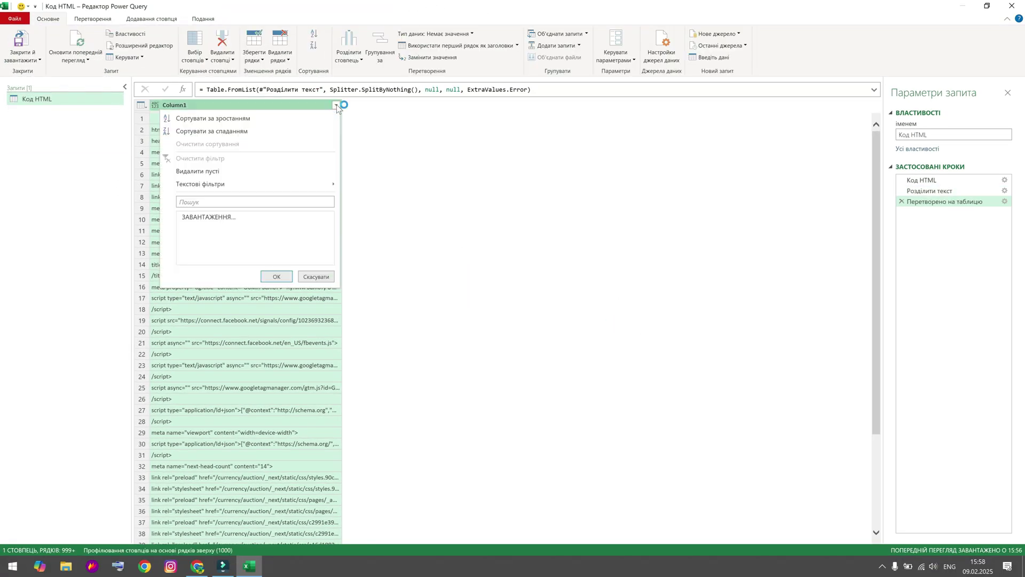
{"action": "left_click", "coordinate": [256, 181]}
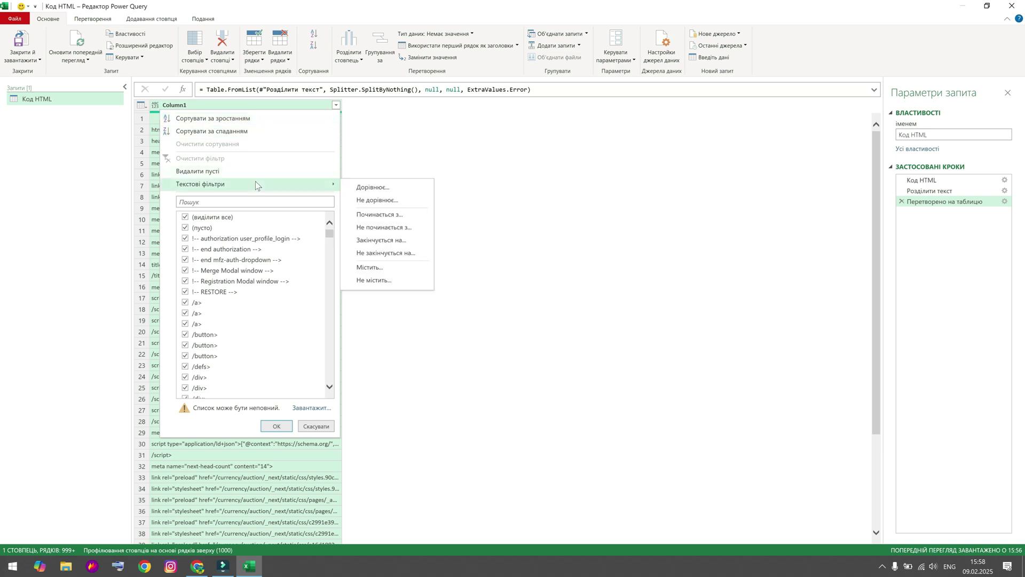
{"action": "left_click", "coordinate": [368, 267]}
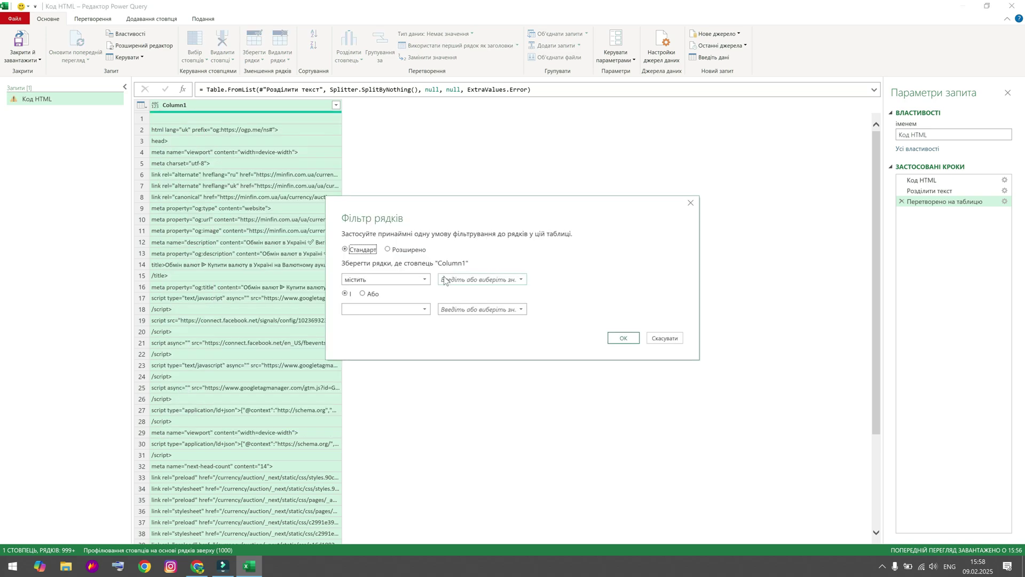
{"action": "left_click", "coordinate": [200, 566]}
{"action": "left_click", "coordinate": [235, 269]}
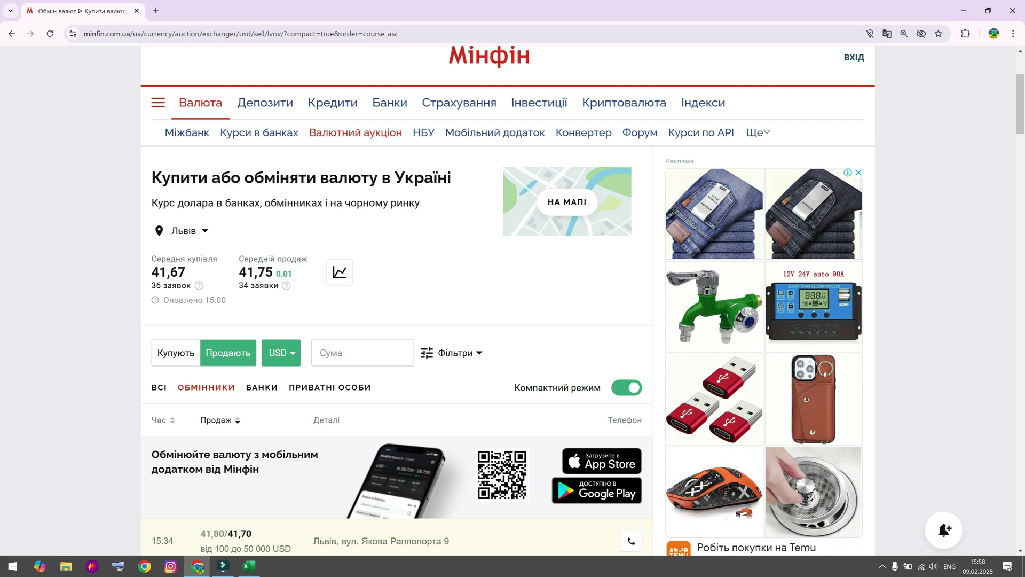
{"action": "left_click_drag", "start_coordinate": [235, 271], "coordinate": [273, 273]}
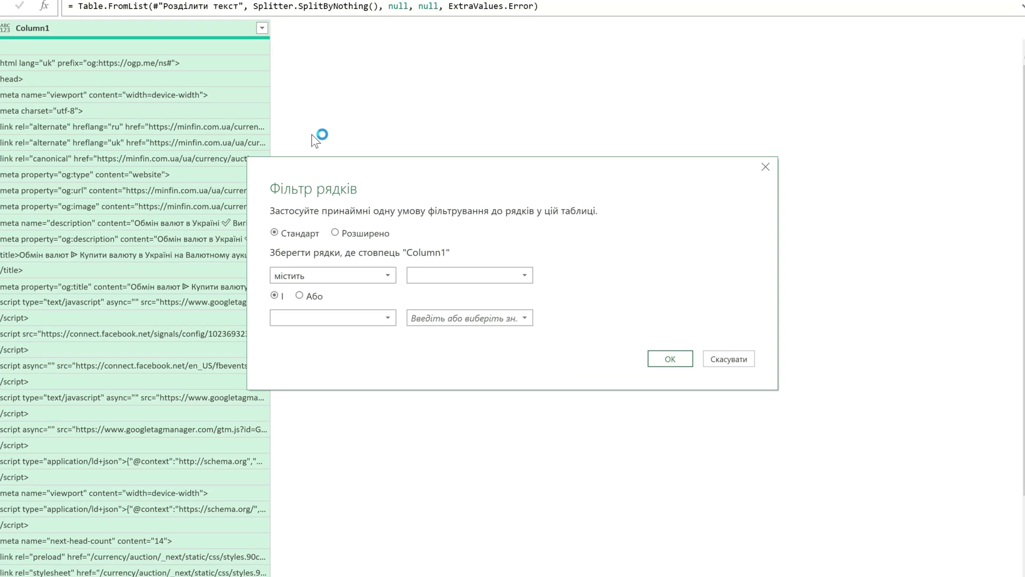
{"action": "left_click", "coordinate": [427, 273]}
{"action": "type", "text": "41"}
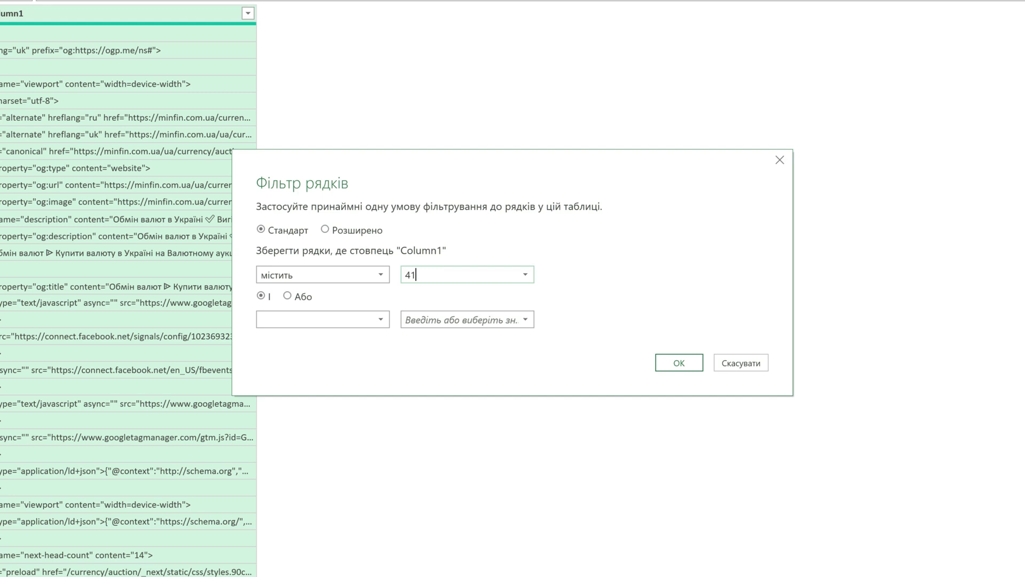
{"action": "type", "text": ",75"}
{"action": "left_click", "coordinate": [679, 363]}
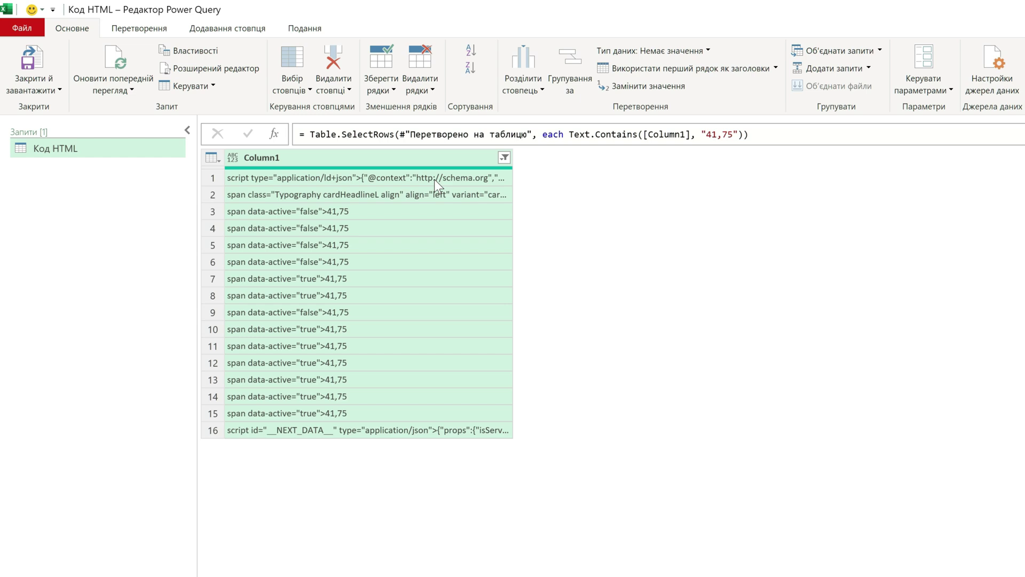
Inspect the full text of the two matching rows to find the rate's markup.
{"action": "left_click", "coordinate": [434, 178]}
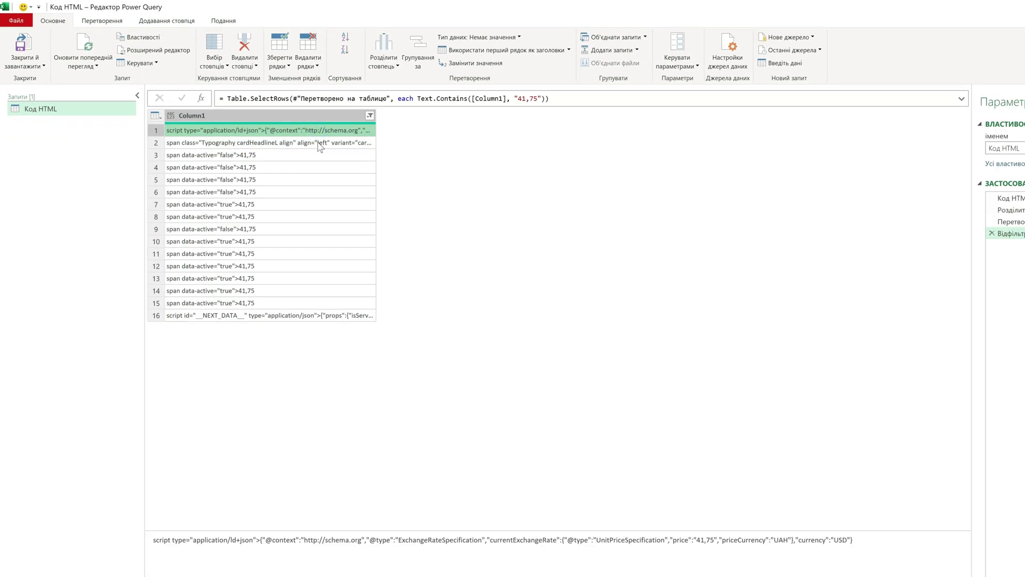
{"action": "left_click", "coordinate": [319, 143]}
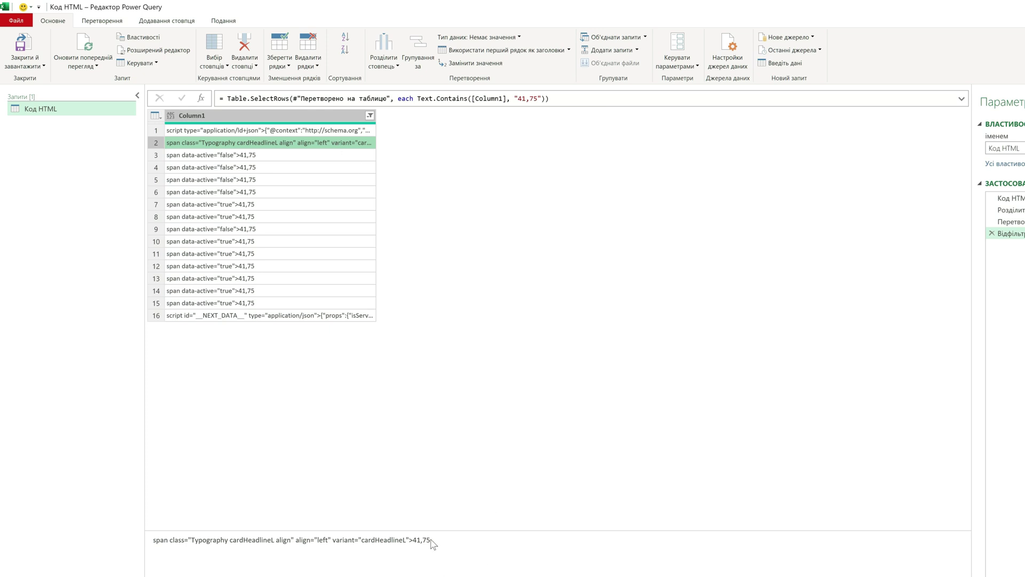
{"action": "left_click_drag", "start_coordinate": [432, 540], "coordinate": [404, 540]}
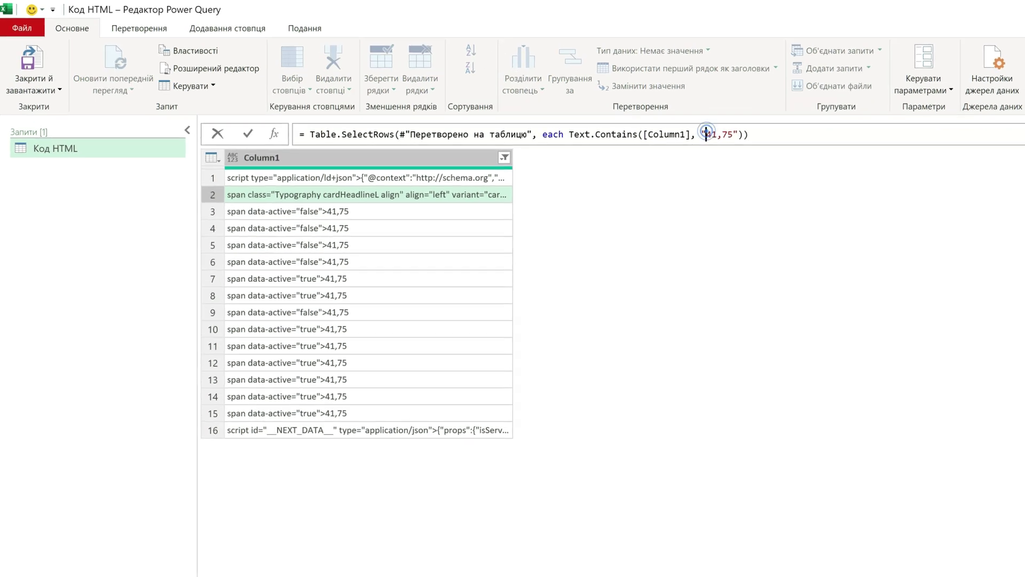
Change the Text.Contains filter value to cardHeadlineL, leaving rows with 41,67 and 41,75.
{"action": "left_click_drag", "start_coordinate": [659, 125], "coordinate": [684, 125]}
{"action": "type", "text": "cardHeadlineL"}
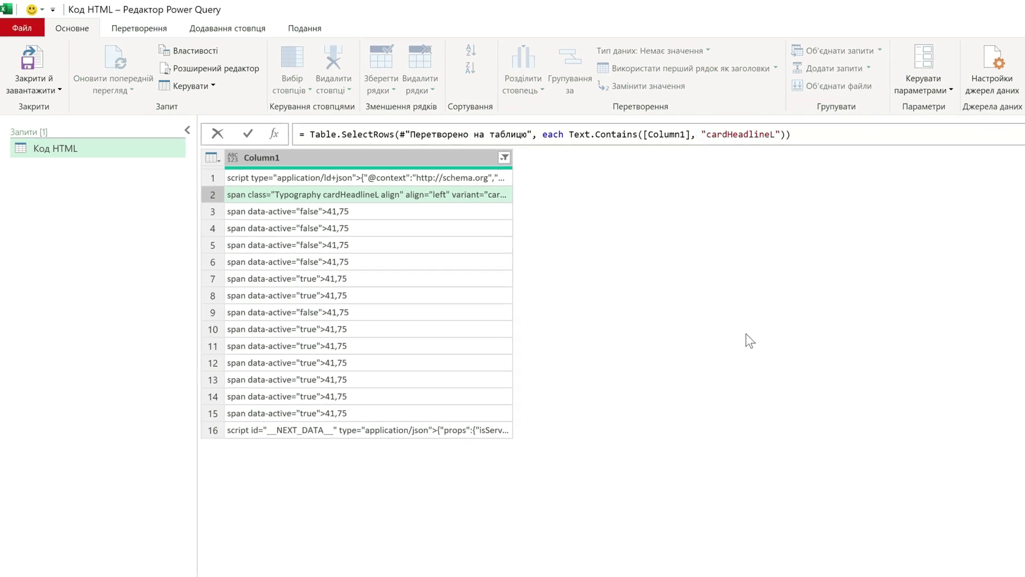
{"action": "key", "text": "Return"}
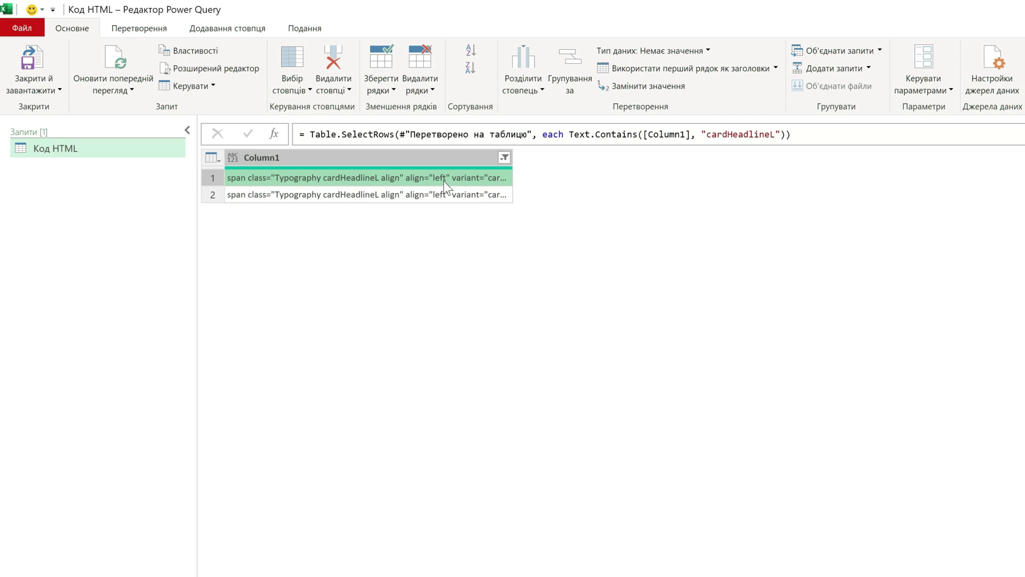
{"action": "left_click", "coordinate": [335, 142]}
{"action": "left_click", "coordinate": [336, 132]}
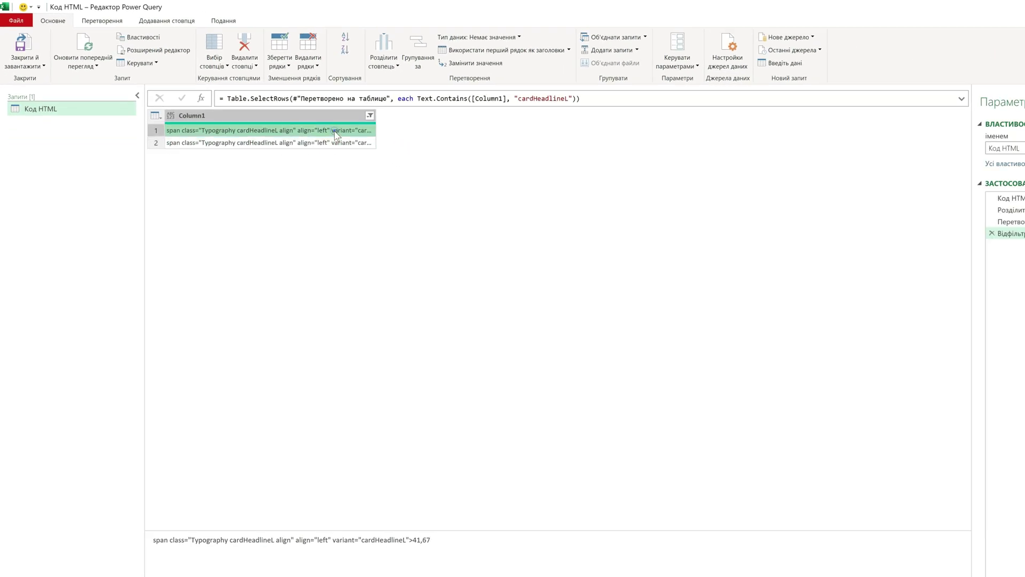
{"action": "left_click", "coordinate": [335, 143]}
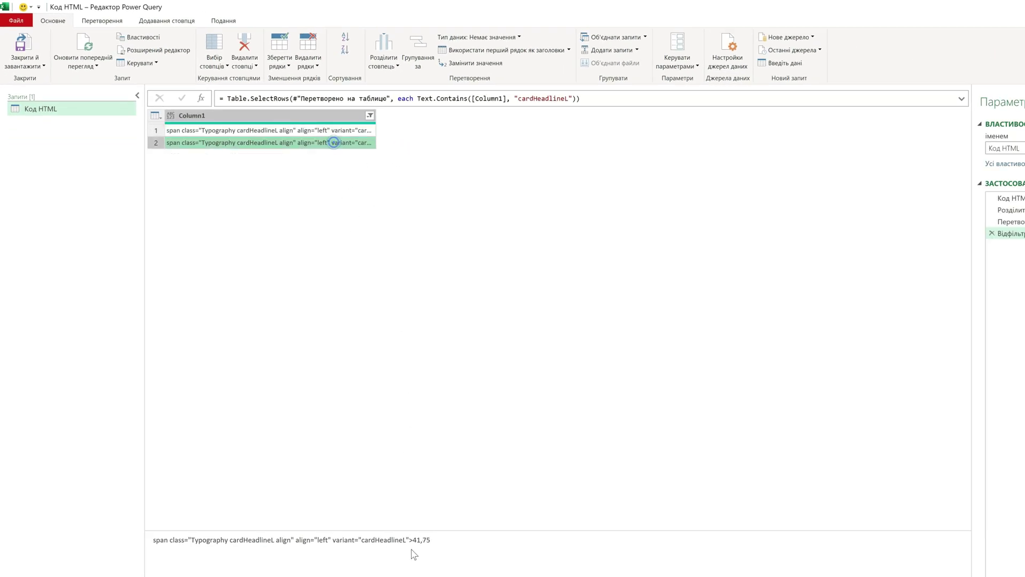
{"action": "left_click", "coordinate": [350, 133]}
Match row 2's 41,75 against Minfin's average buy 41,67 and sale 41,75.
{"action": "left_click", "coordinate": [340, 143]}
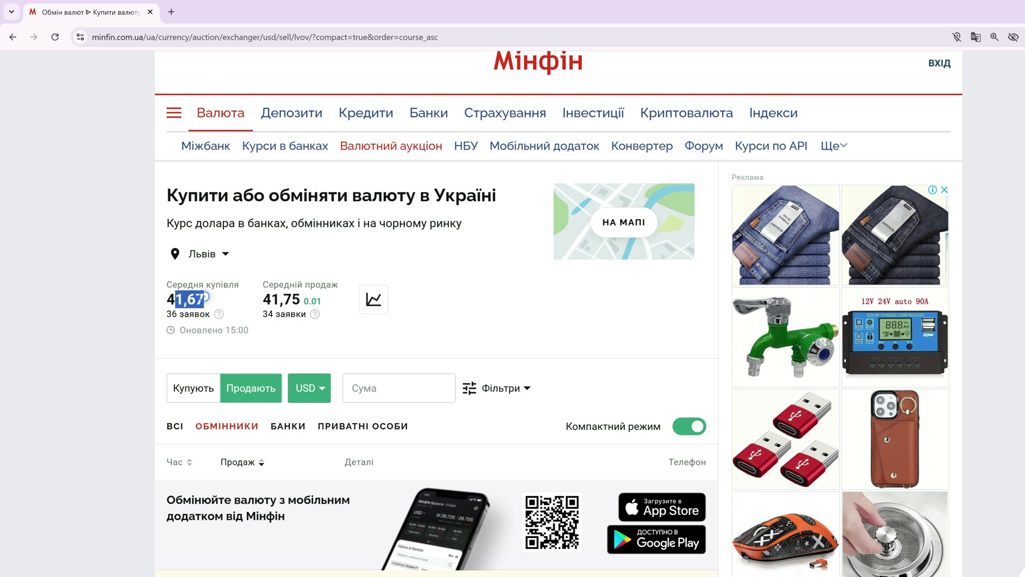
{"action": "left_click_drag", "start_coordinate": [204, 301], "coordinate": [167, 301]}
{"action": "left_click_drag", "start_coordinate": [262, 299], "coordinate": [301, 299]}
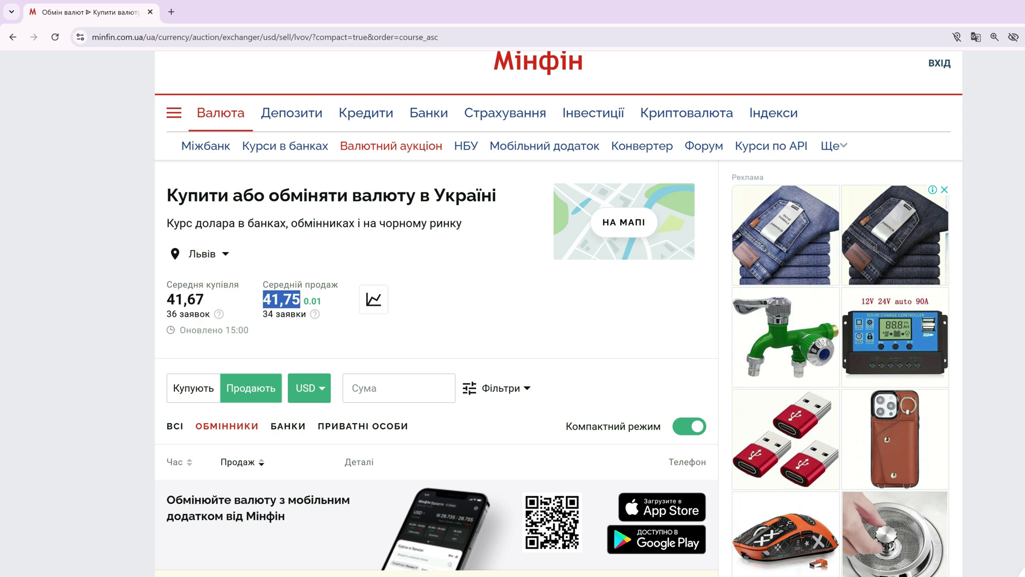
{"action": "left_click", "coordinate": [273, 571]}
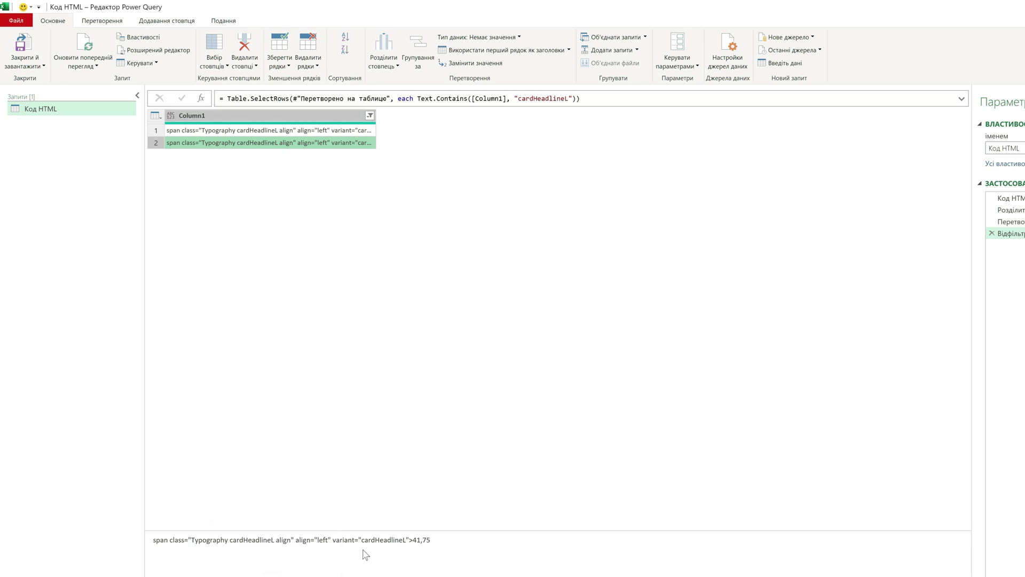
Remove 1 row from the top, keeping only the fragment ending in 41,75.
{"action": "left_click", "coordinate": [347, 143]}
{"action": "left_click", "coordinate": [307, 131]}
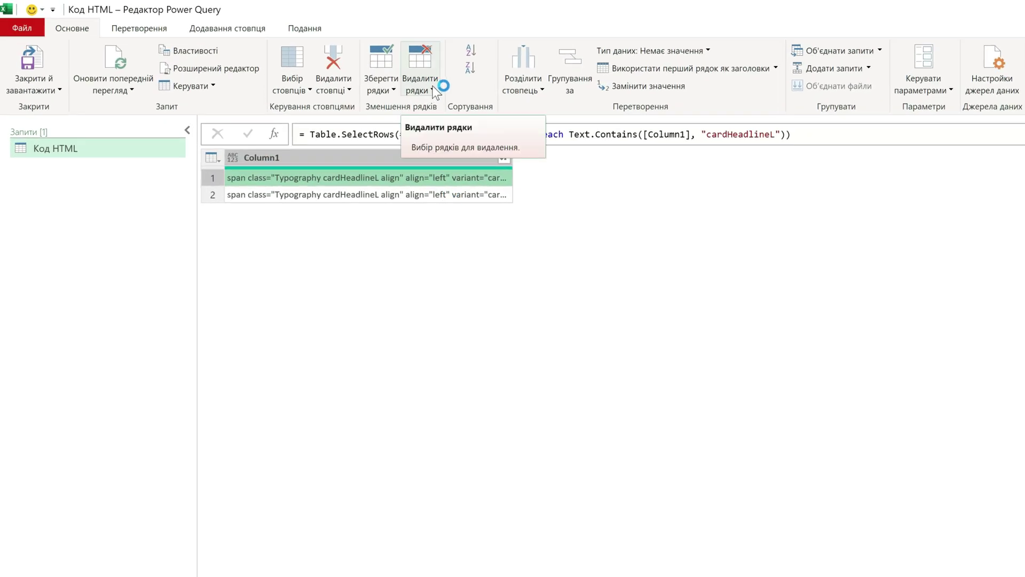
{"action": "left_click", "coordinate": [434, 90]}
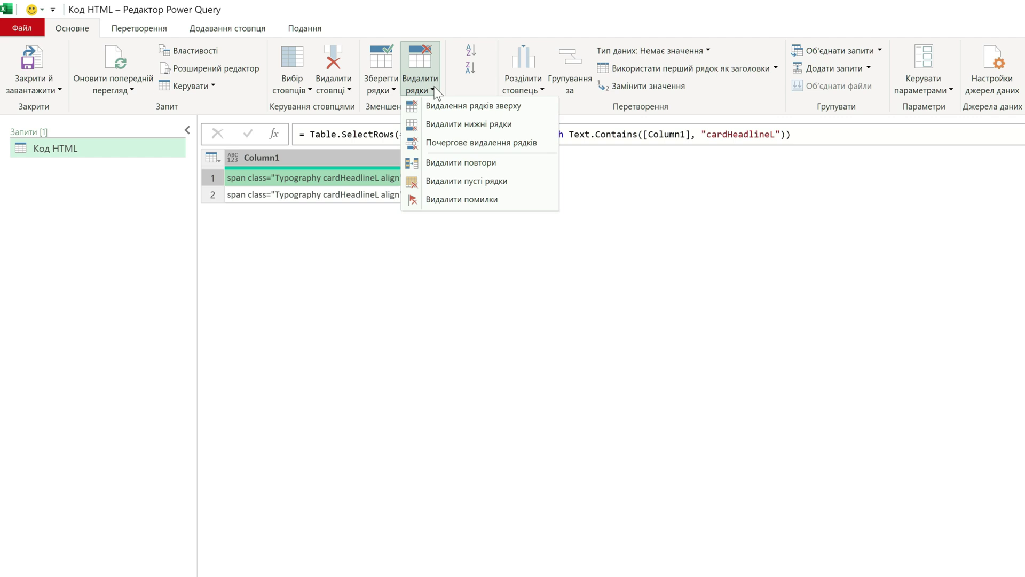
{"action": "left_click", "coordinate": [449, 108]}
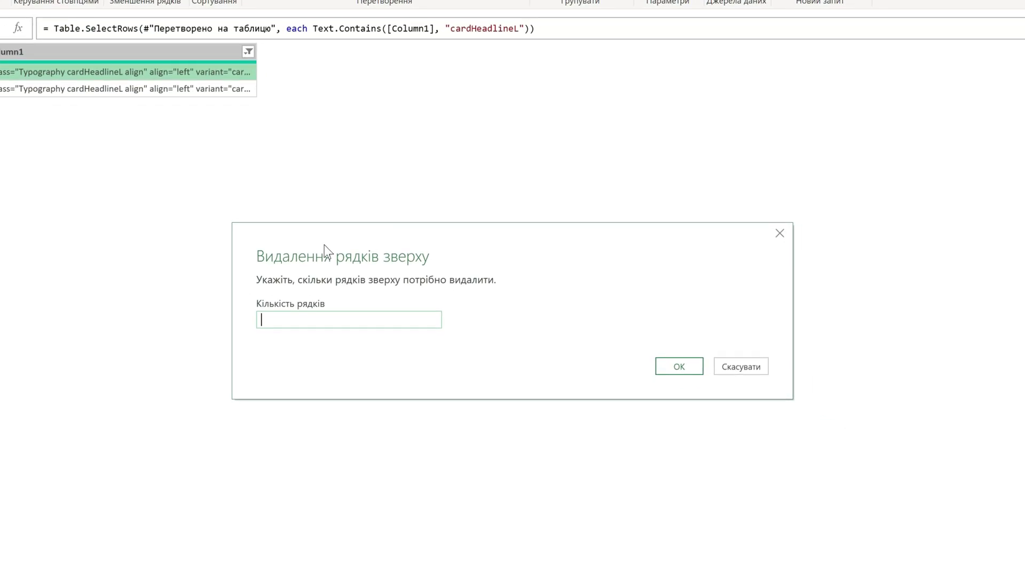
{"action": "type", "text": "1"}
{"action": "key", "text": "Return"}
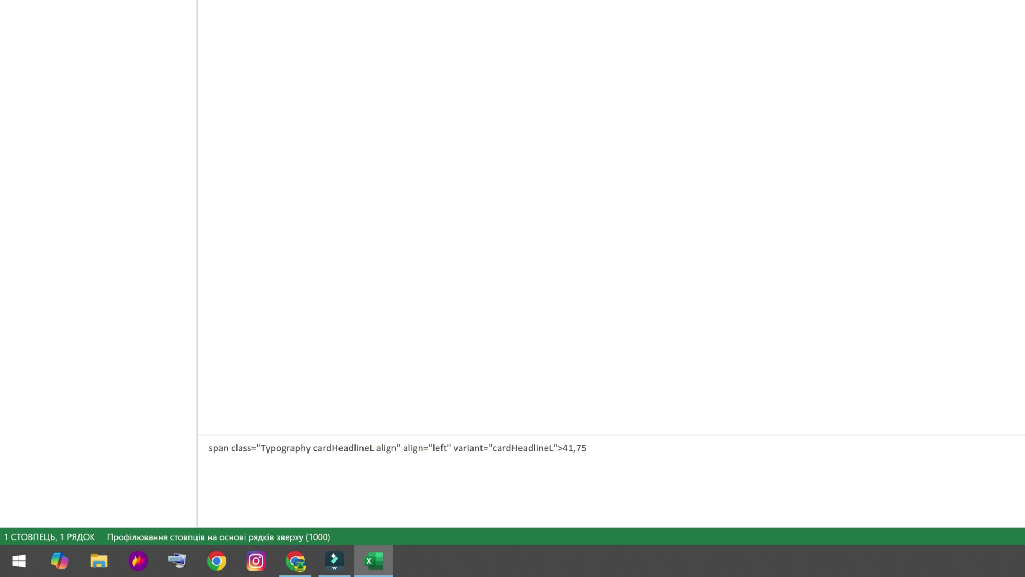
{"action": "double_click", "coordinate": [560, 448]}
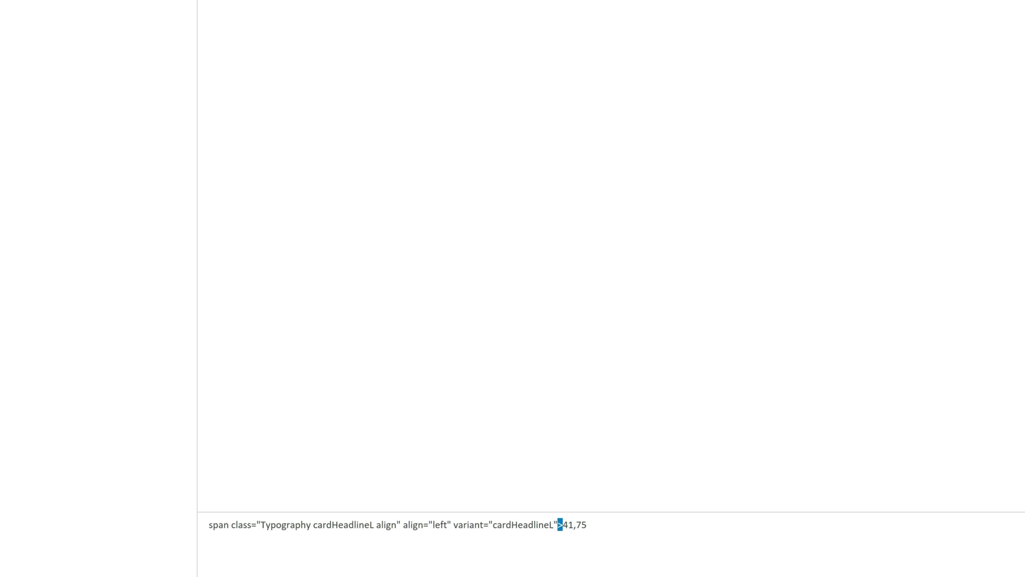
{"action": "right_click", "coordinate": [368, 165]}
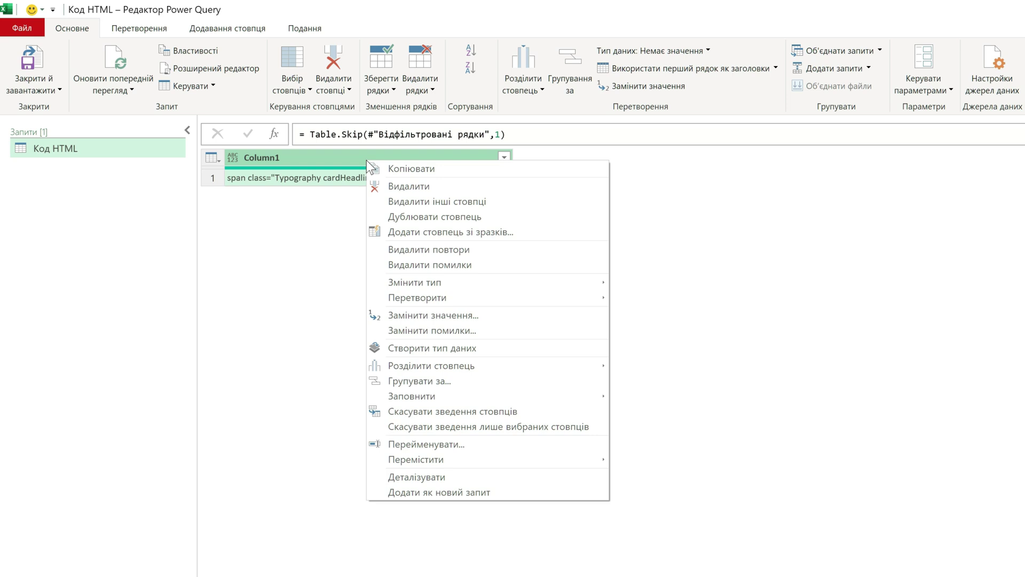
{"action": "mouse_move", "coordinate": [431, 365]}
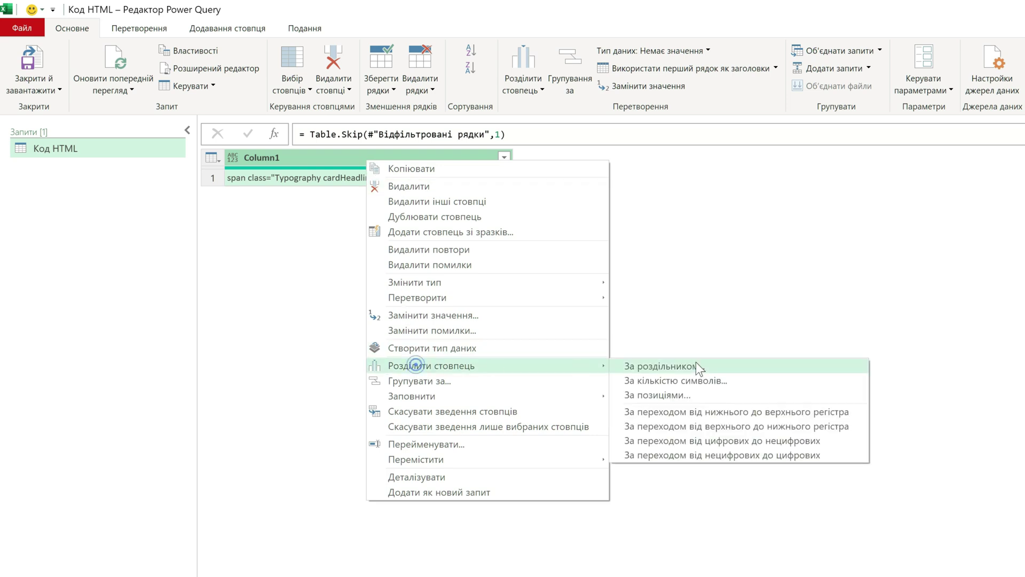
Split Column1 by the custom delimiter > so 41,75 lands in Column1.2.
{"action": "left_click", "coordinate": [661, 366]}
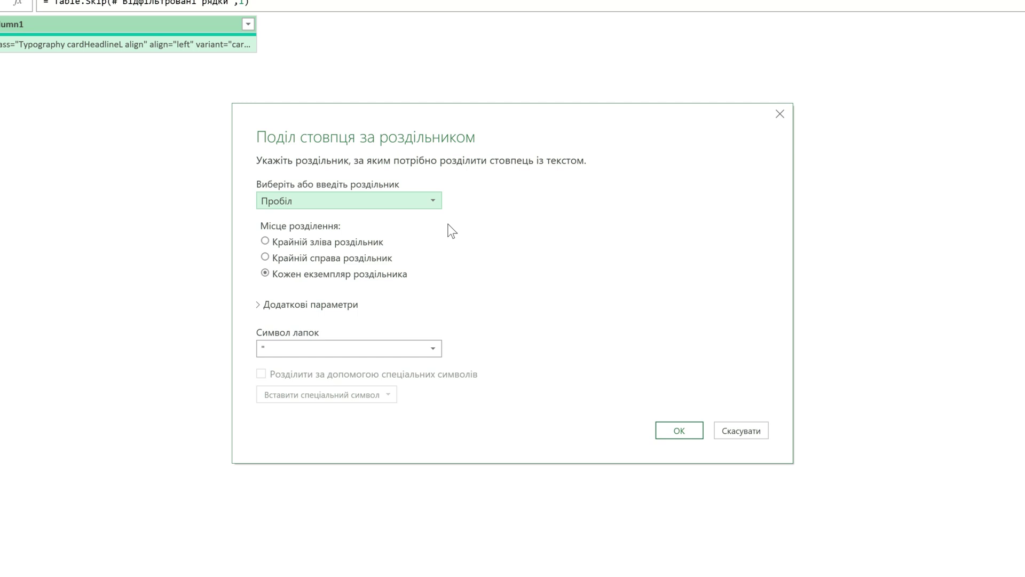
{"action": "left_click", "coordinate": [432, 201]}
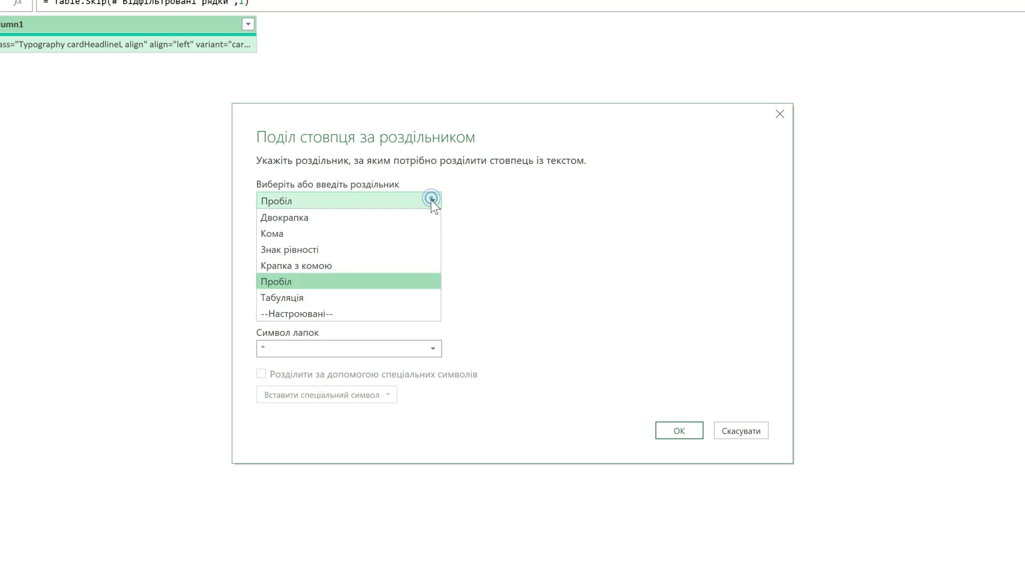
{"action": "left_click", "coordinate": [284, 313]}
{"action": "left_click", "coordinate": [302, 223]}
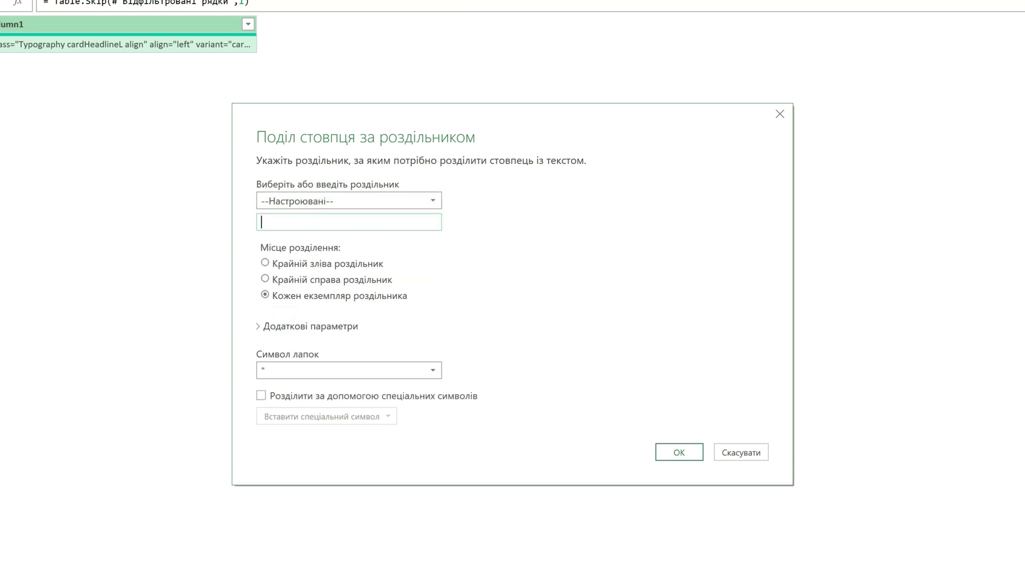
{"action": "type", "text": ">"}
{"action": "left_click", "coordinate": [671, 447]}
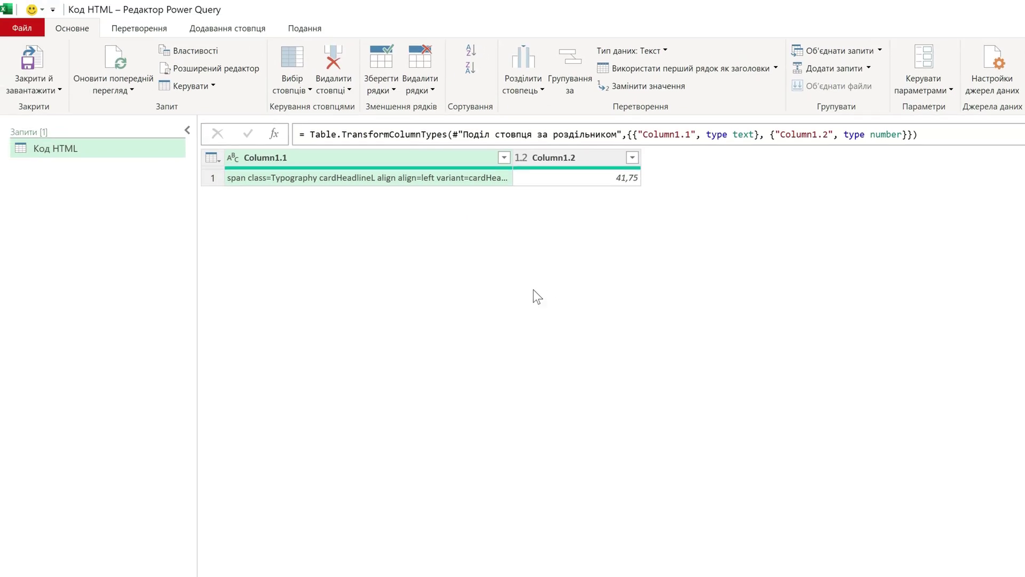
Delete Column1.1 and rename Column1.2 to 'Середній продаж'.
{"action": "right_click", "coordinate": [395, 158]}
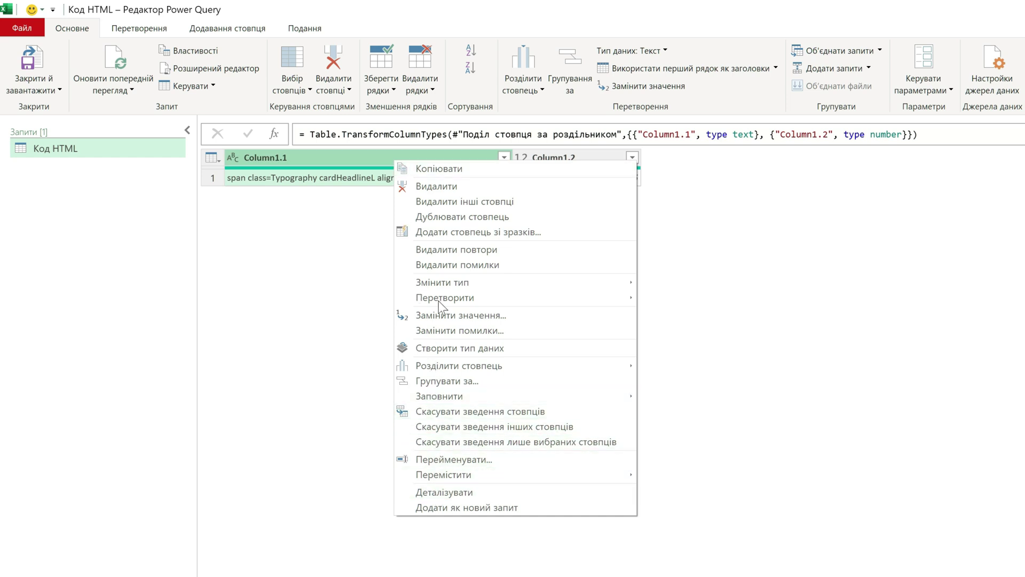
{"action": "left_click", "coordinate": [438, 186]}
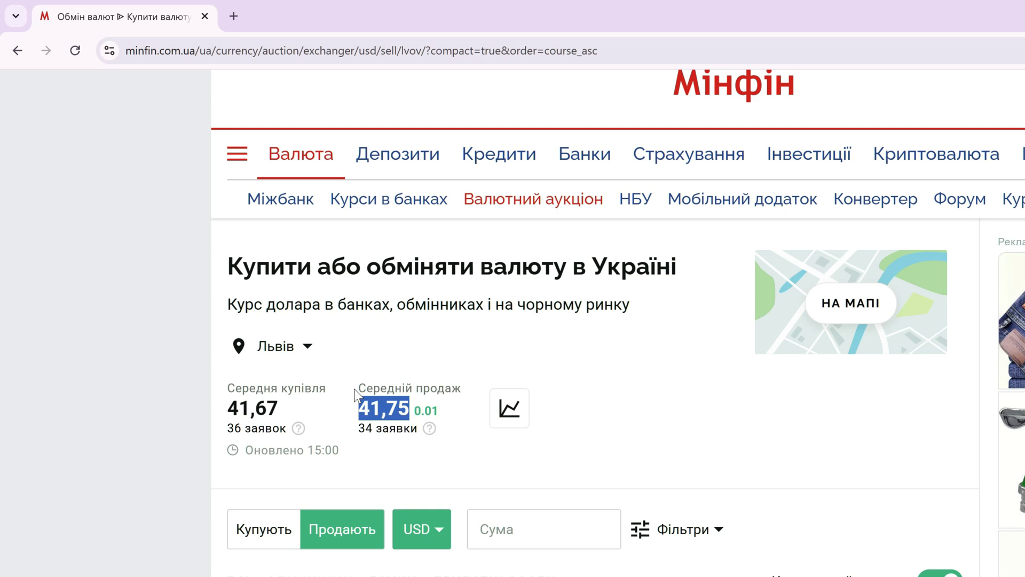
{"action": "left_click_drag", "start_coordinate": [357, 388], "coordinate": [462, 388]}
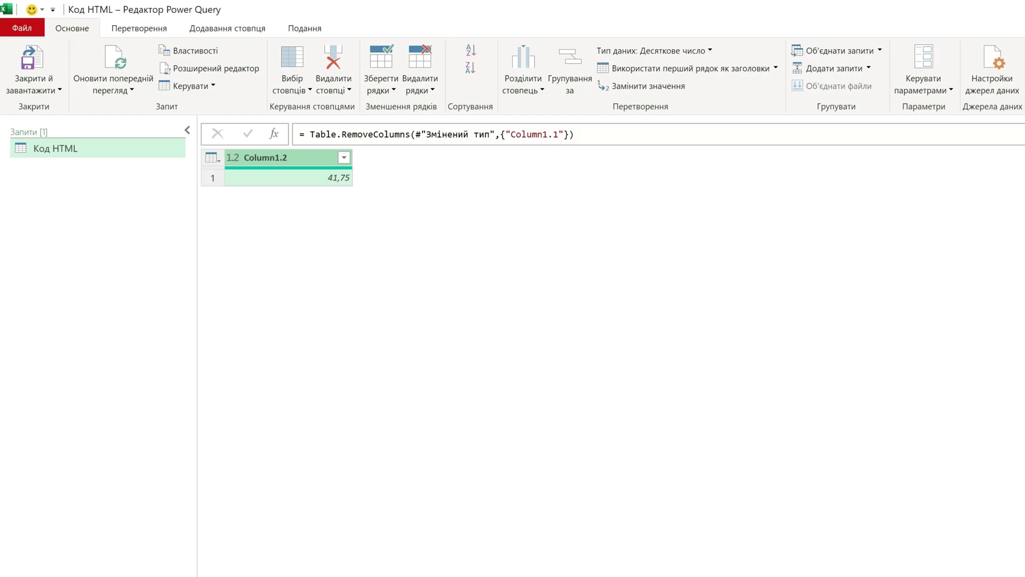
{"action": "right_click", "coordinate": [287, 156]}
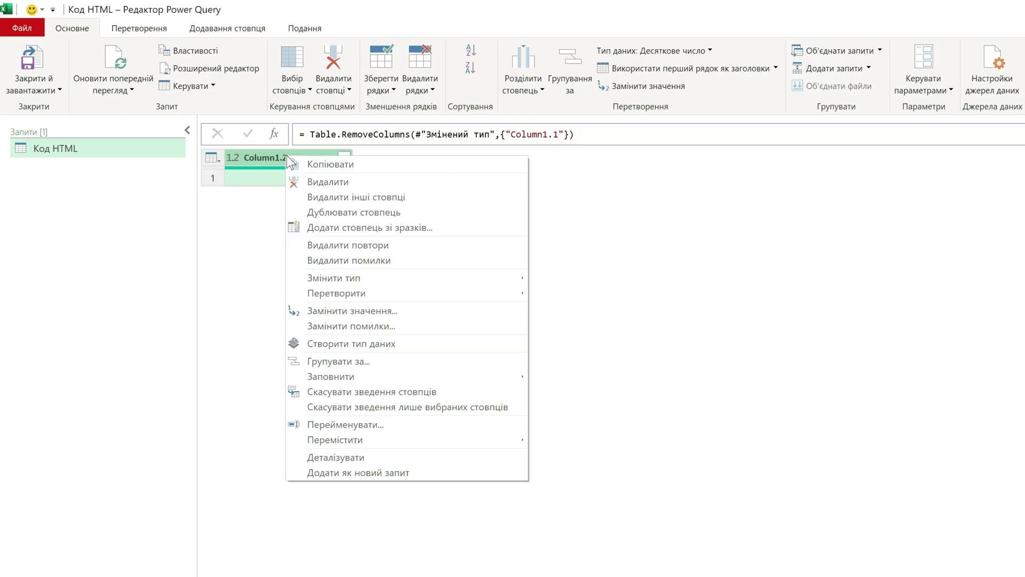
{"action": "left_click", "coordinate": [359, 423]}
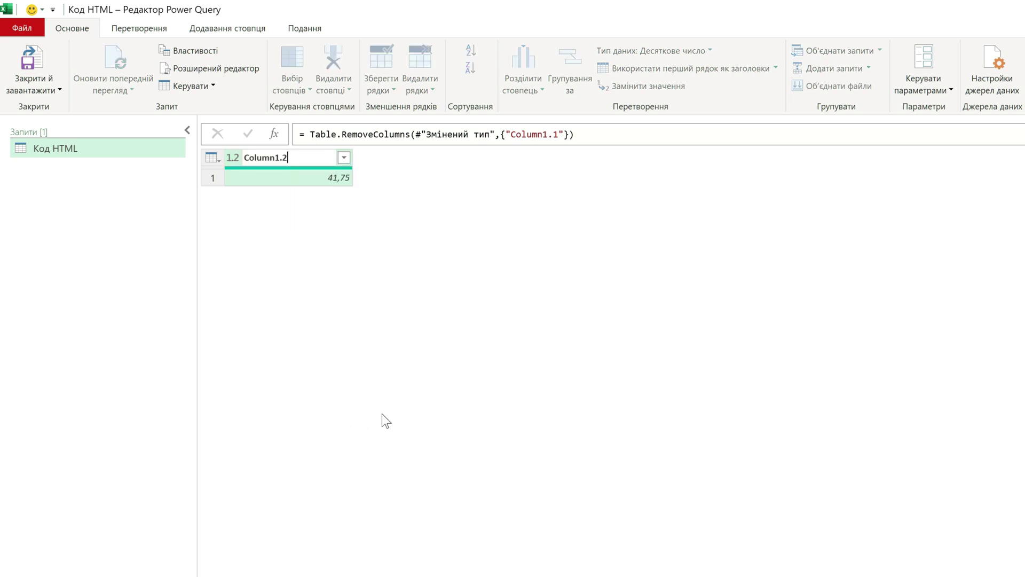
{"action": "type", "text": "Середній продаж"}
{"action": "key", "text": "Return"}
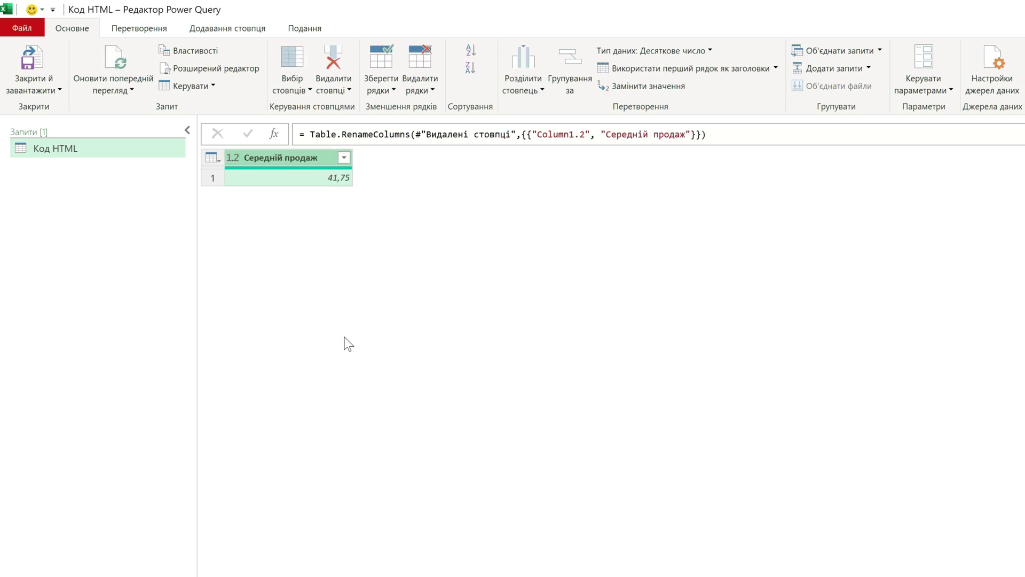
Close and load the query to a new Код HTML sheet, then check rate 41,74 in A2.
{"action": "left_click", "coordinate": [32, 65]}
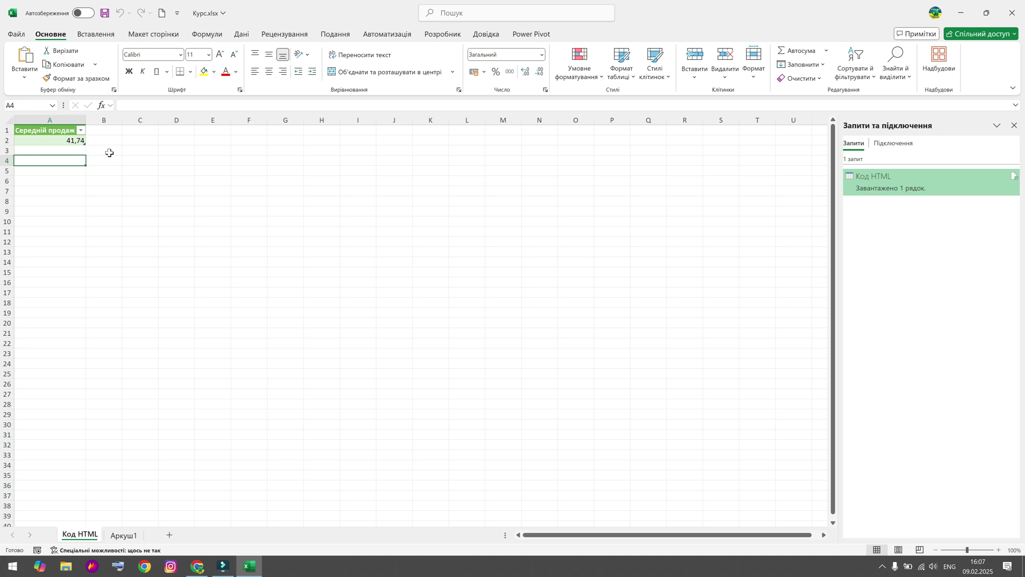
{"action": "left_click", "coordinate": [69, 140]}
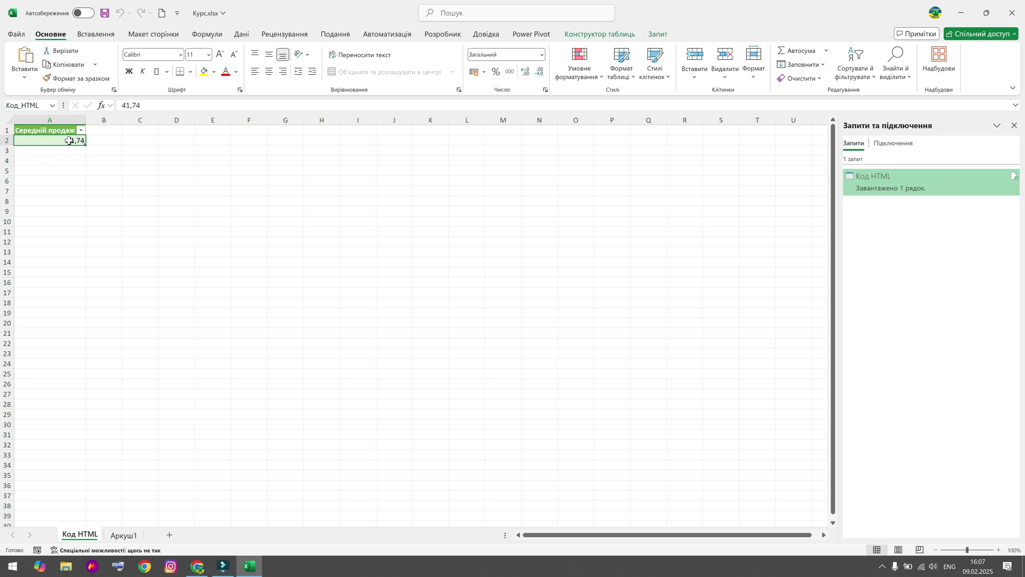
{"action": "right_click", "coordinate": [70, 140]}
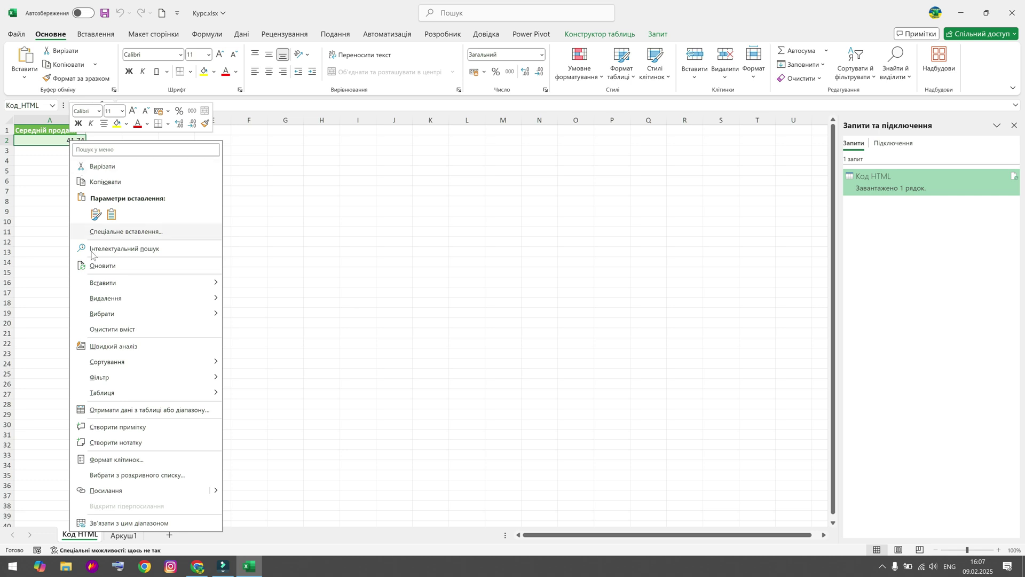
{"action": "left_click", "coordinate": [291, 246]}
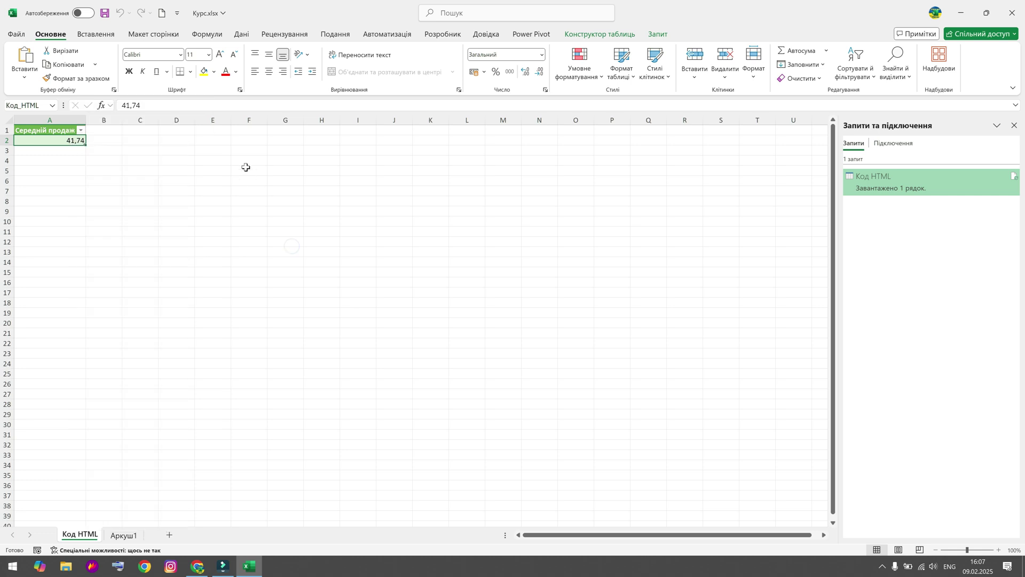
Switch the Minfin page in Chrome from USD to EUR exchange rates.
{"action": "left_click", "coordinate": [198, 568]}
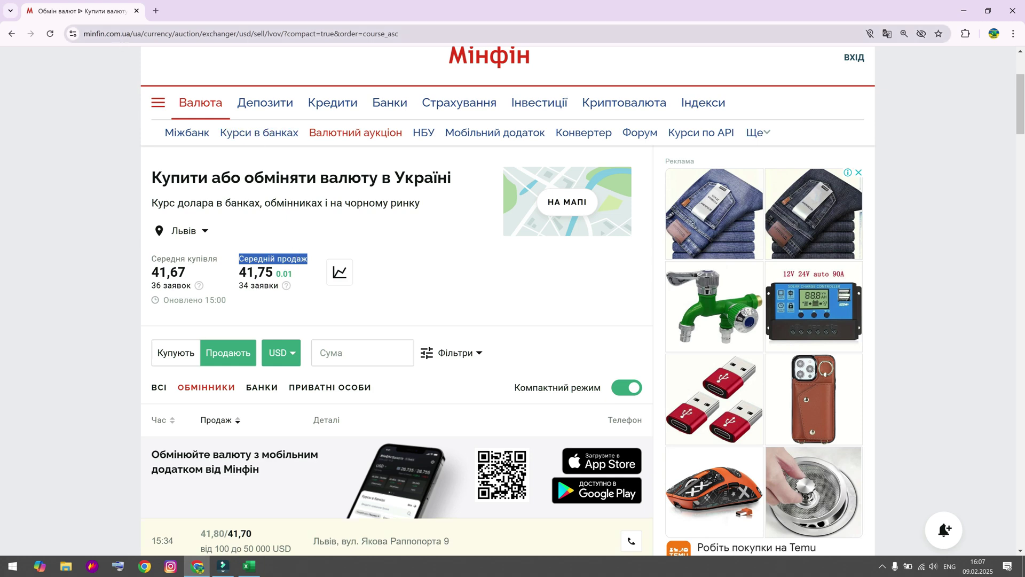
{"action": "left_click", "coordinate": [251, 33]}
{"action": "double_click", "coordinate": [268, 33]}
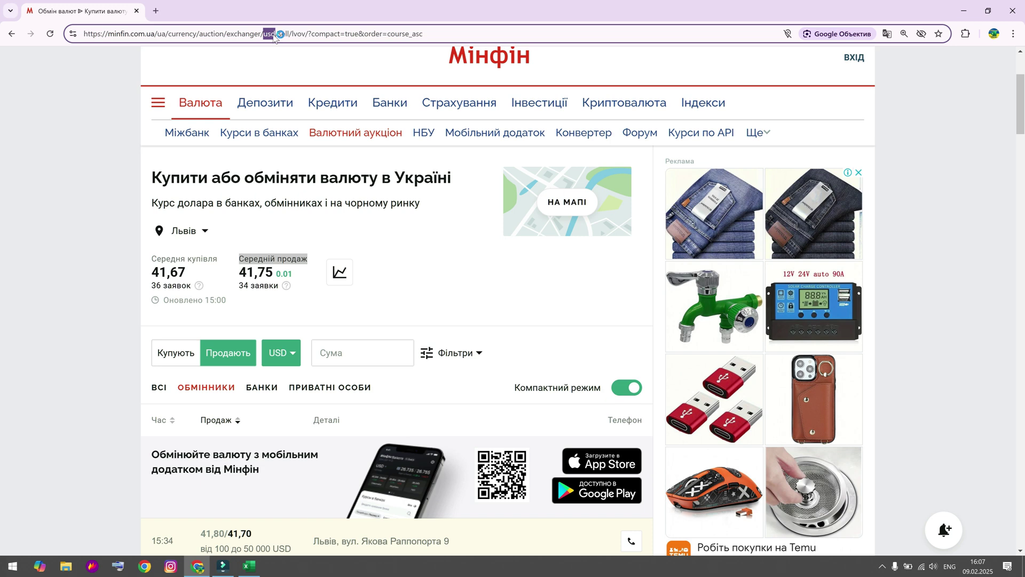
{"action": "left_click_drag", "start_coordinate": [276, 34], "coordinate": [264, 33]}
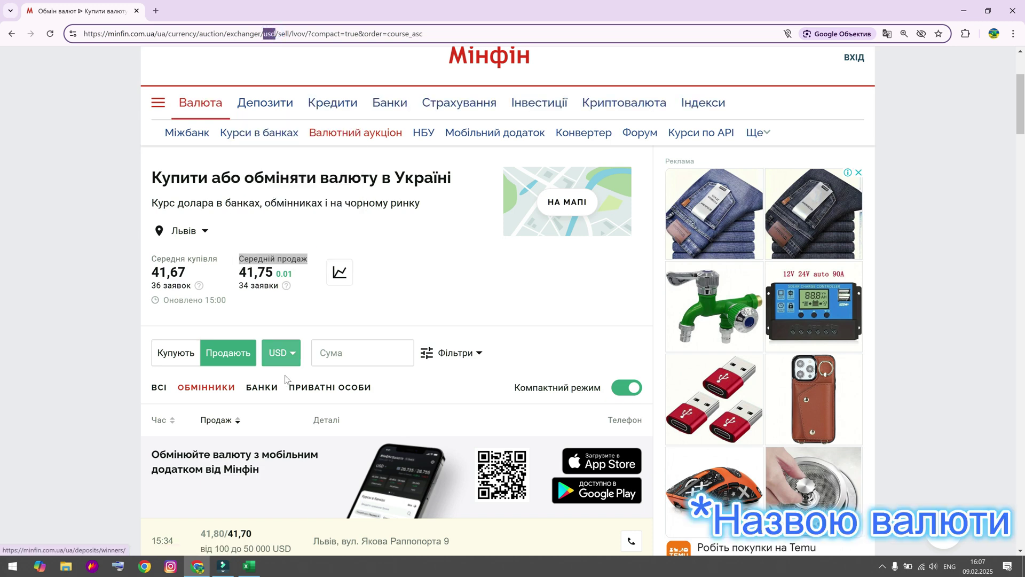
{"action": "left_click", "coordinate": [289, 354]}
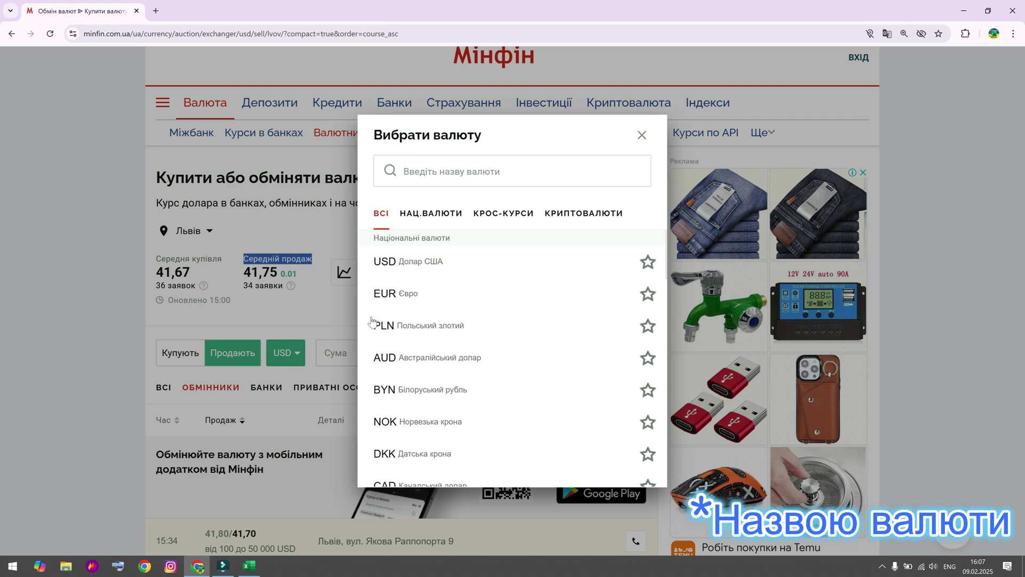
{"action": "left_click", "coordinate": [415, 297]}
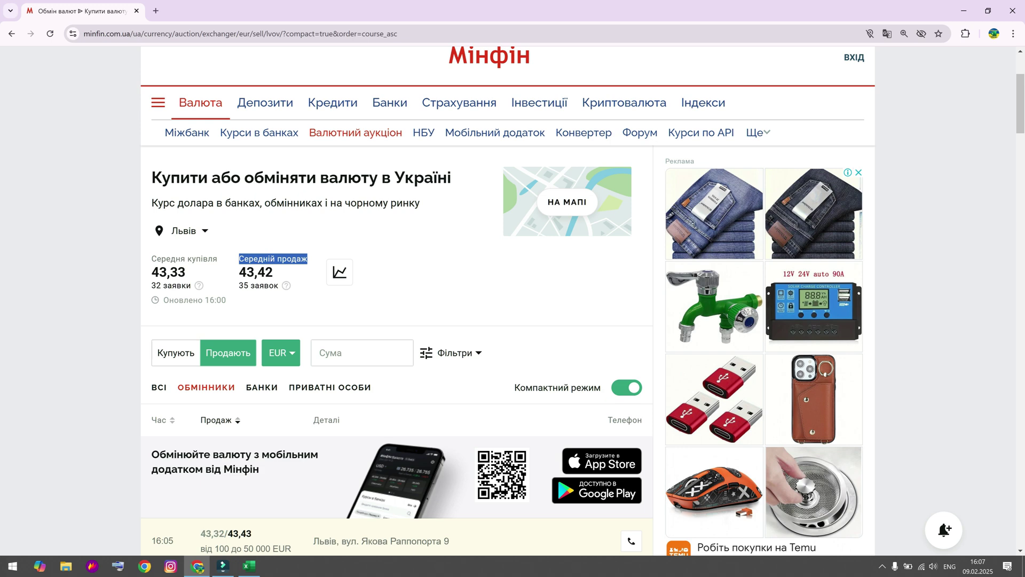
Check that the page address now contains eur, then return to the Курс.xlsx workbook.
{"action": "left_click", "coordinate": [247, 38]}
{"action": "left_click", "coordinate": [240, 36]}
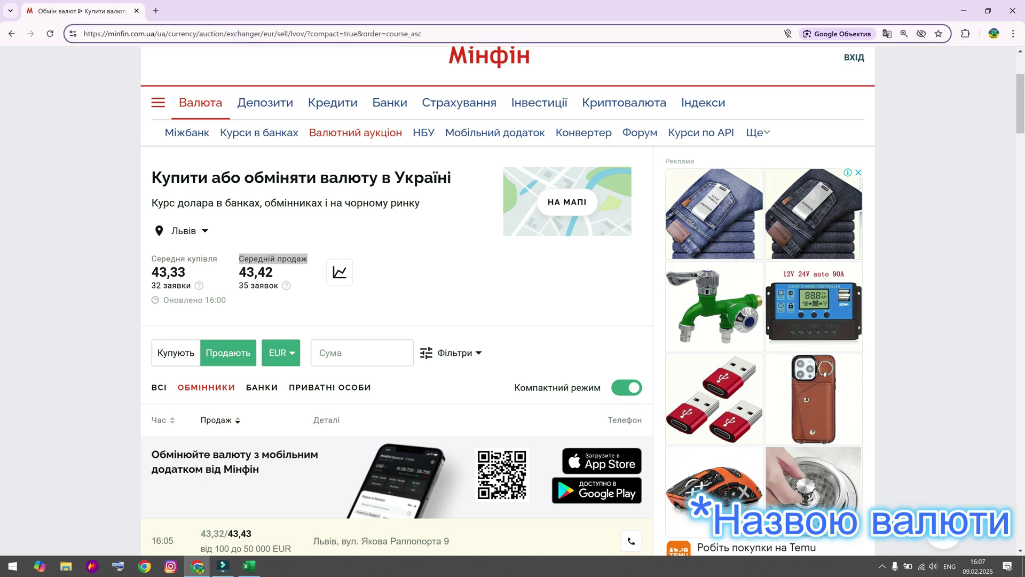
{"action": "double_click", "coordinate": [269, 33]}
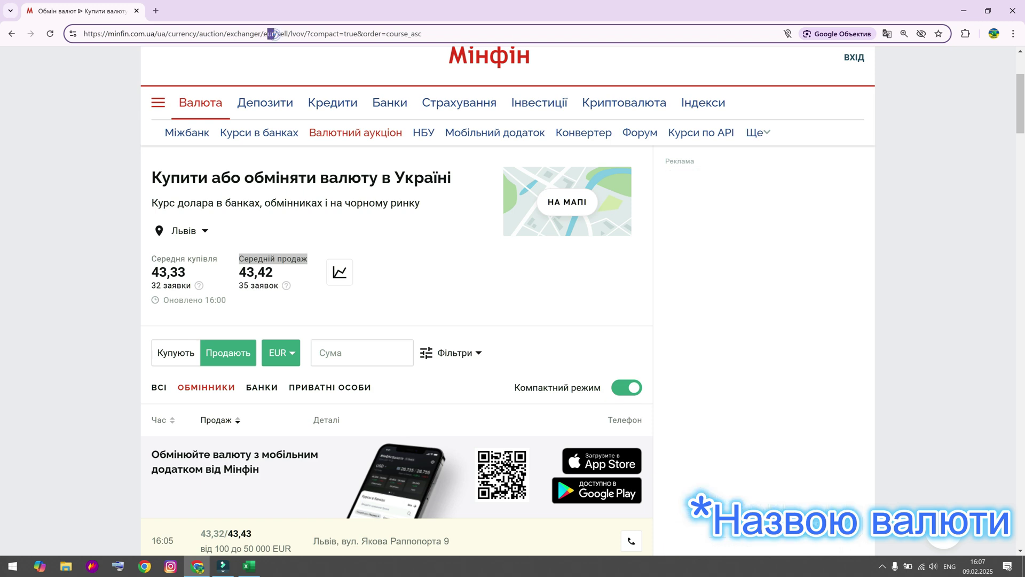
{"action": "left_click", "coordinate": [395, 283]}
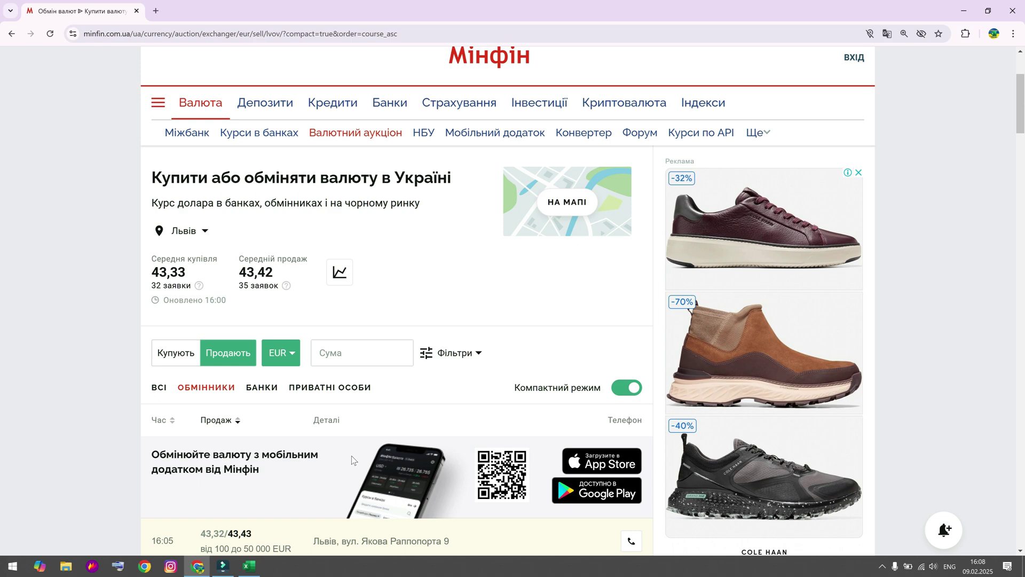
{"action": "left_click", "coordinate": [249, 567]}
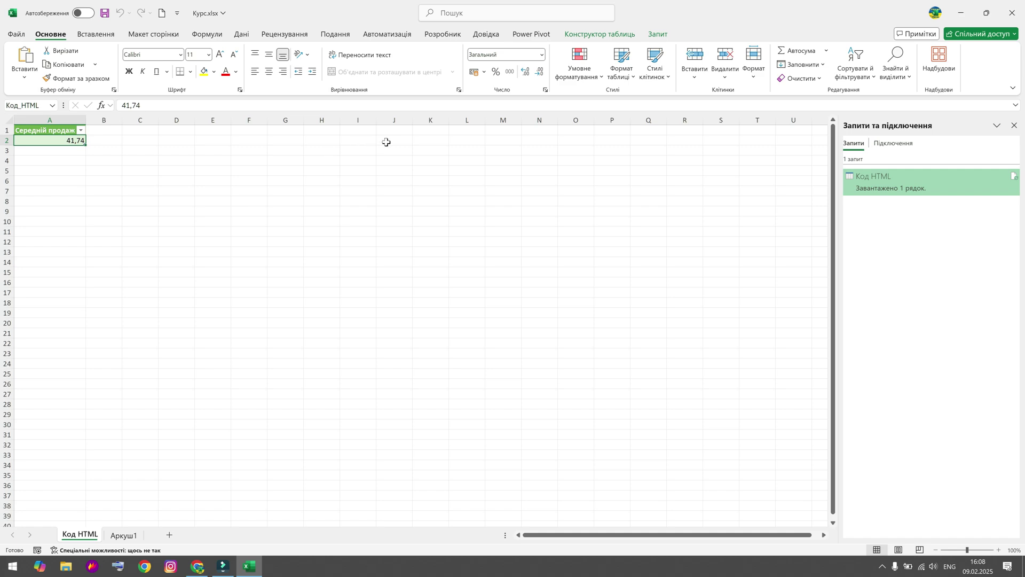
Enter the currency codes eur, usd and pln in cells J2:J4.
{"action": "left_click", "coordinate": [387, 140]}
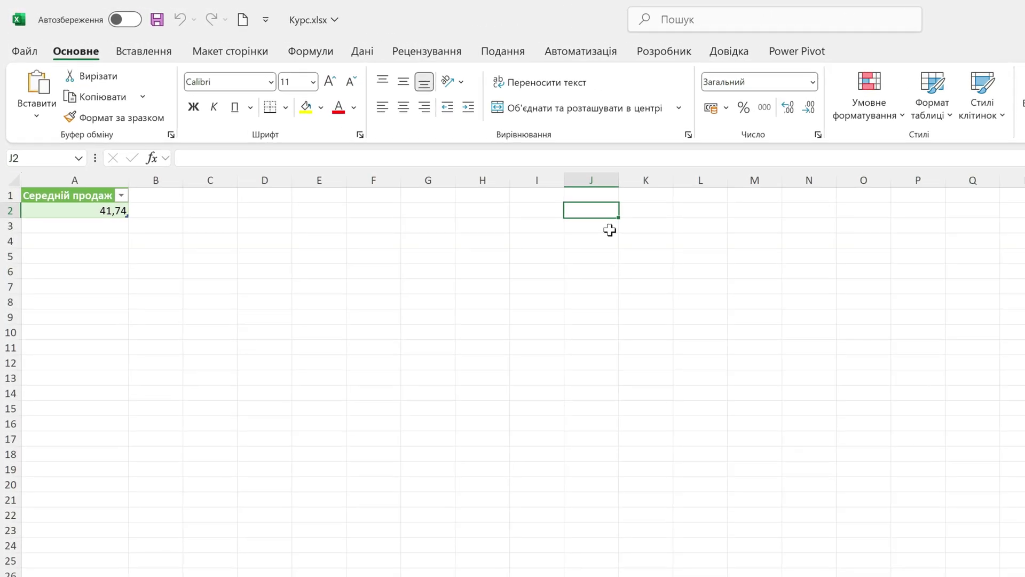
{"action": "type", "text": "eu"}
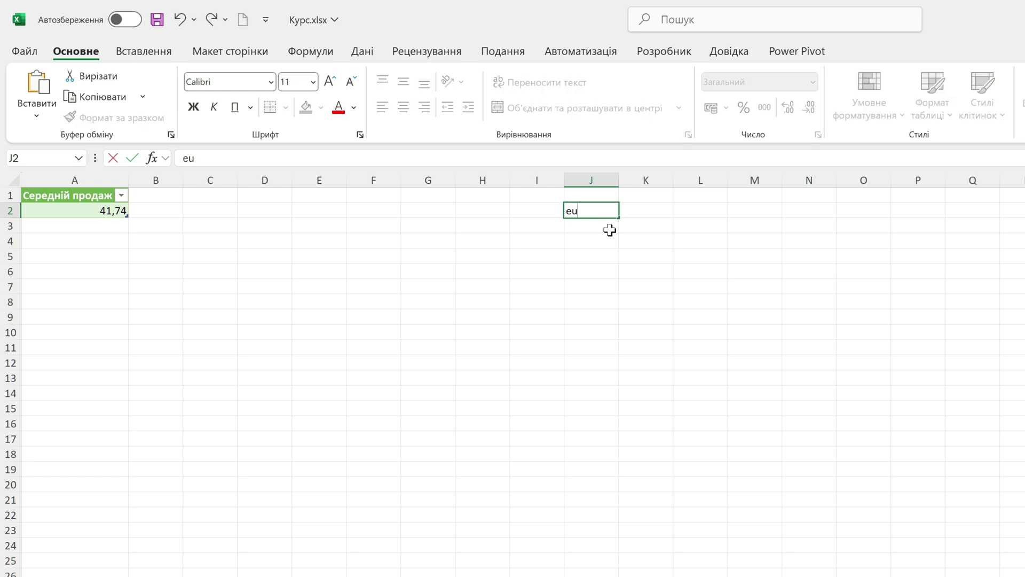
{"action": "type", "text": "r"}
{"action": "key", "text": "Return"}
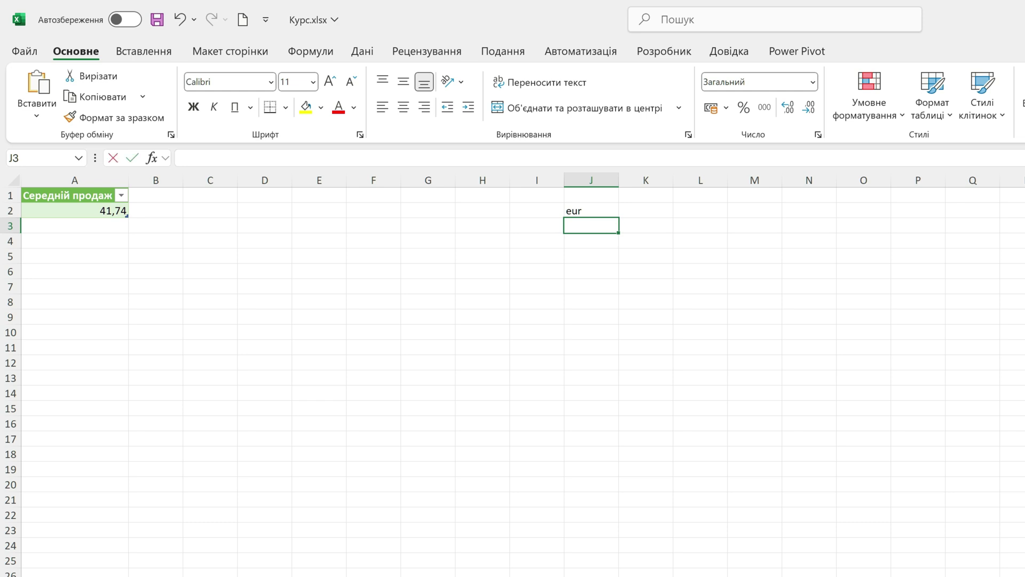
{"action": "type", "text": "usd"}
{"action": "key", "text": "Return"}
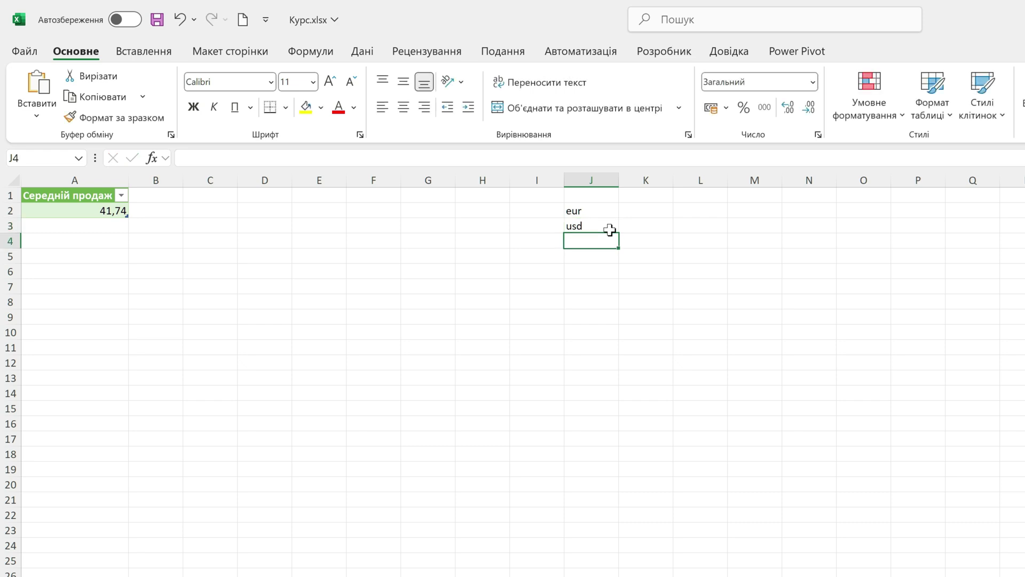
{"action": "type", "text": "pln"}
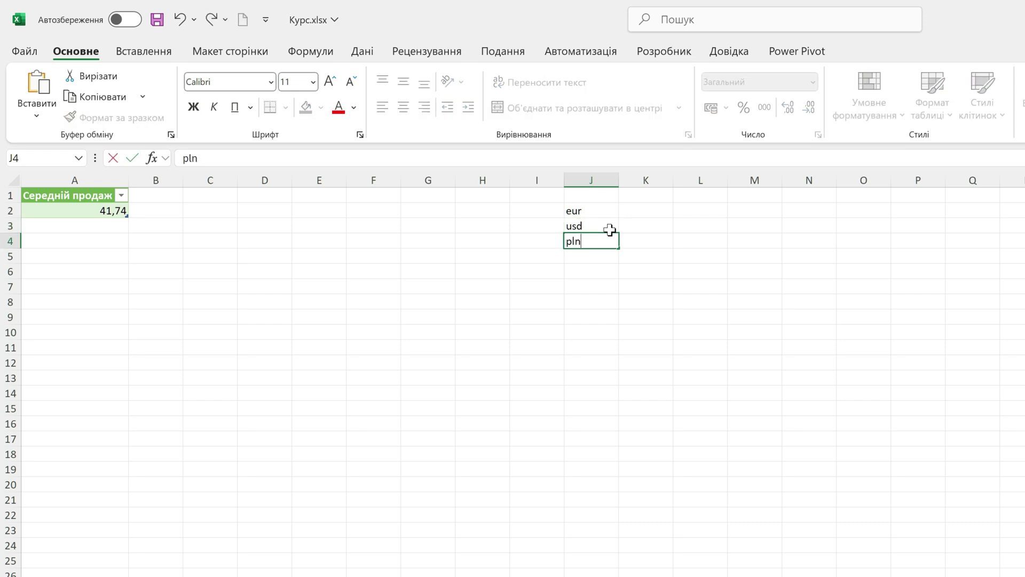
{"action": "key", "text": "Return"}
Add the heading 'назви валют' in J1 and the label 'Валюта' in D1.
{"action": "key", "text": "Up"}
{"action": "key", "text": "Up"}
{"action": "key", "text": "Up"}
{"action": "key", "text": "Up"}
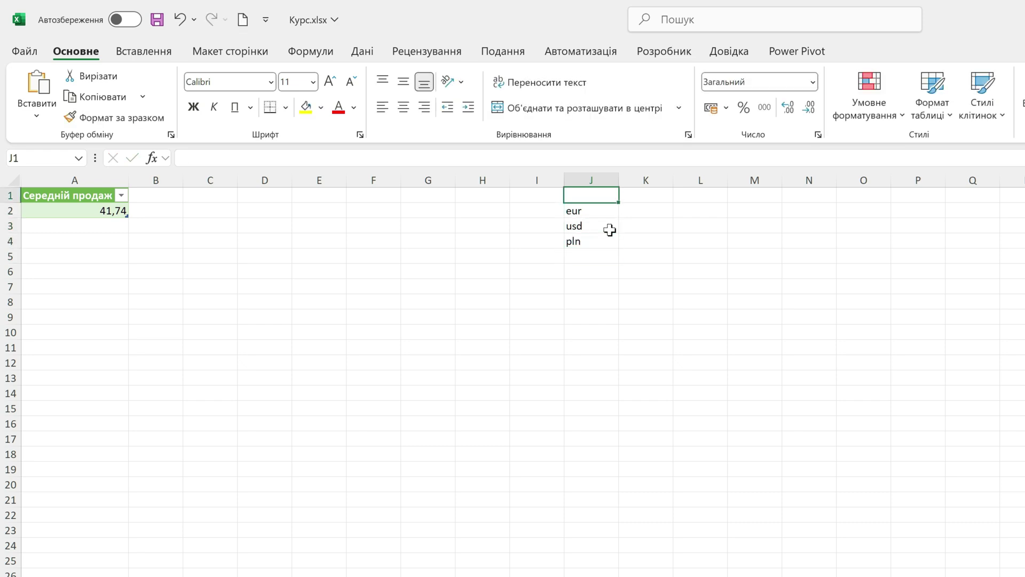
{"action": "type", "text": "Yfpdb"}
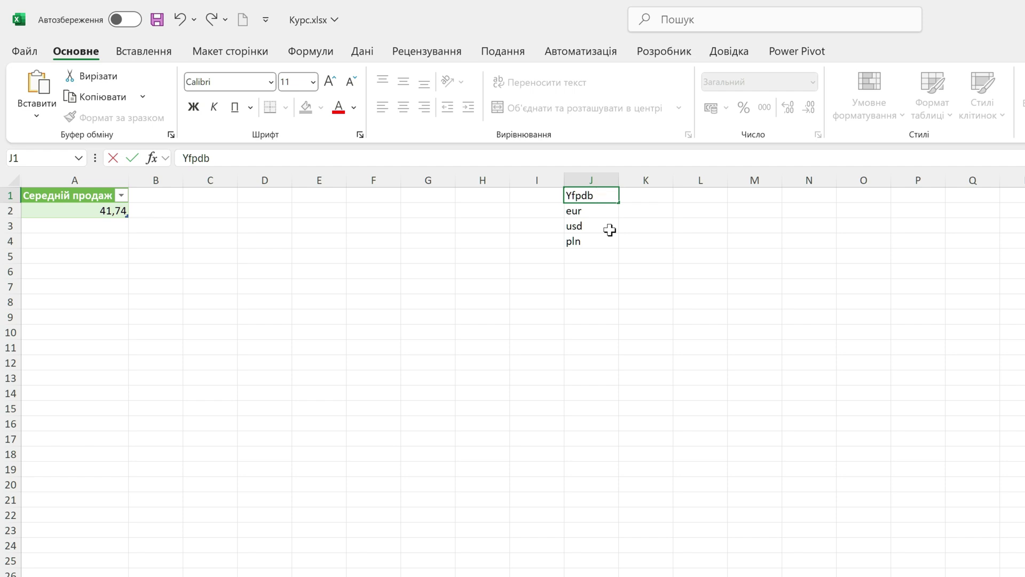
{"action": "key", "text": "Right"}
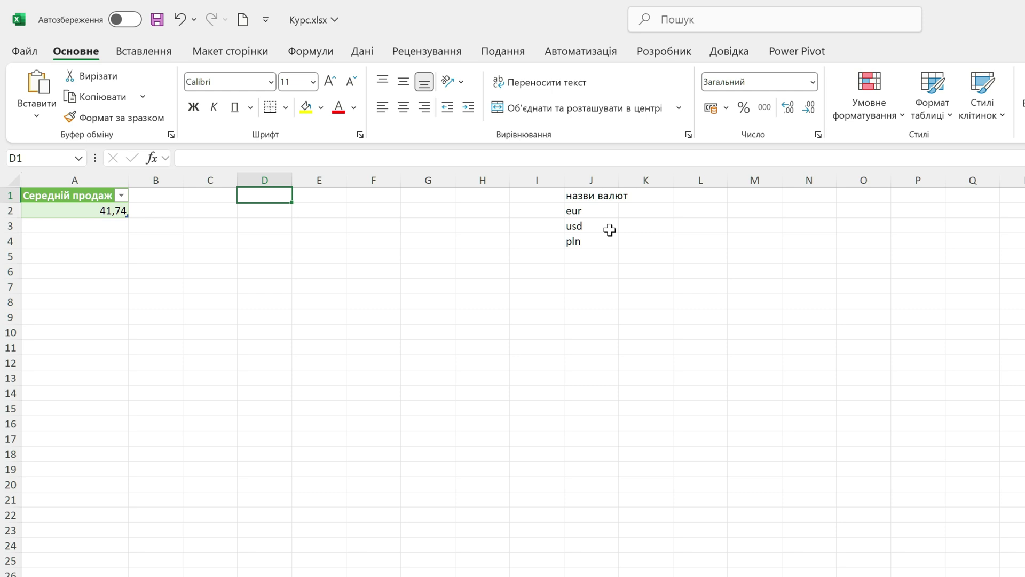
{"action": "type", "text": "Валют"}
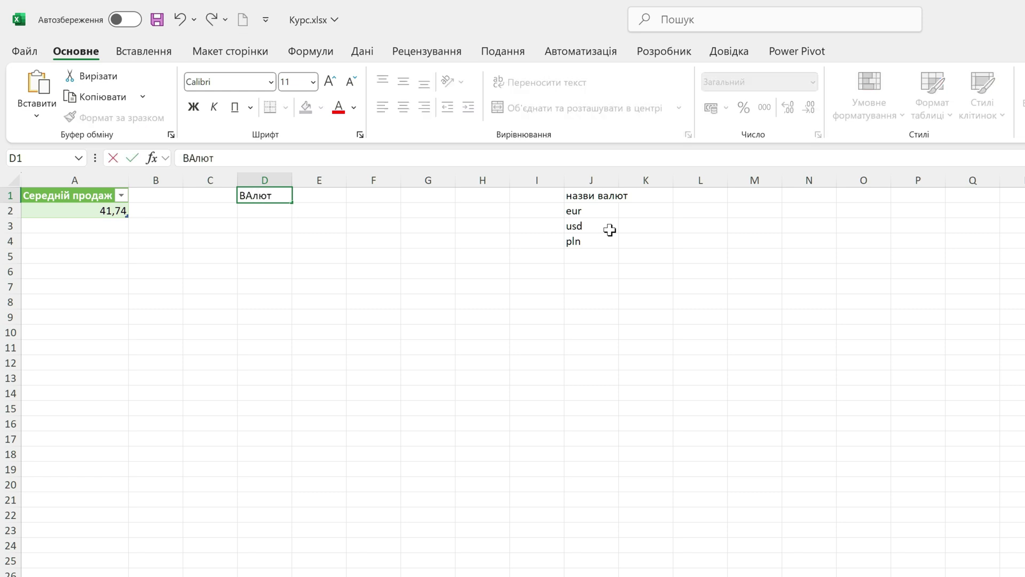
{"action": "type", "text": "а"}
{"action": "key", "text": "Return"}
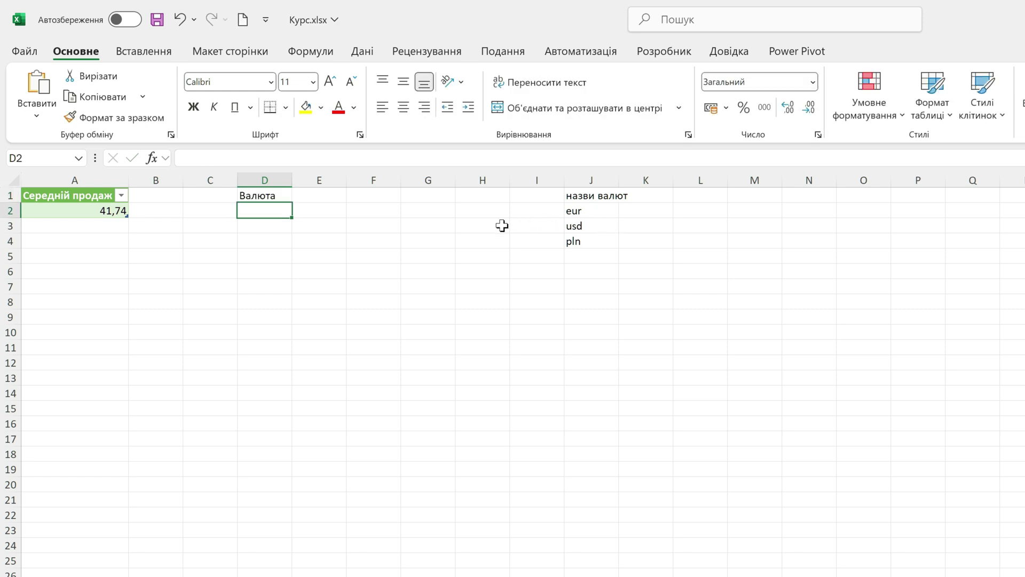
Add List data validation to D2 with source =$J$2:$J$4.
{"action": "left_click", "coordinate": [354, 50]}
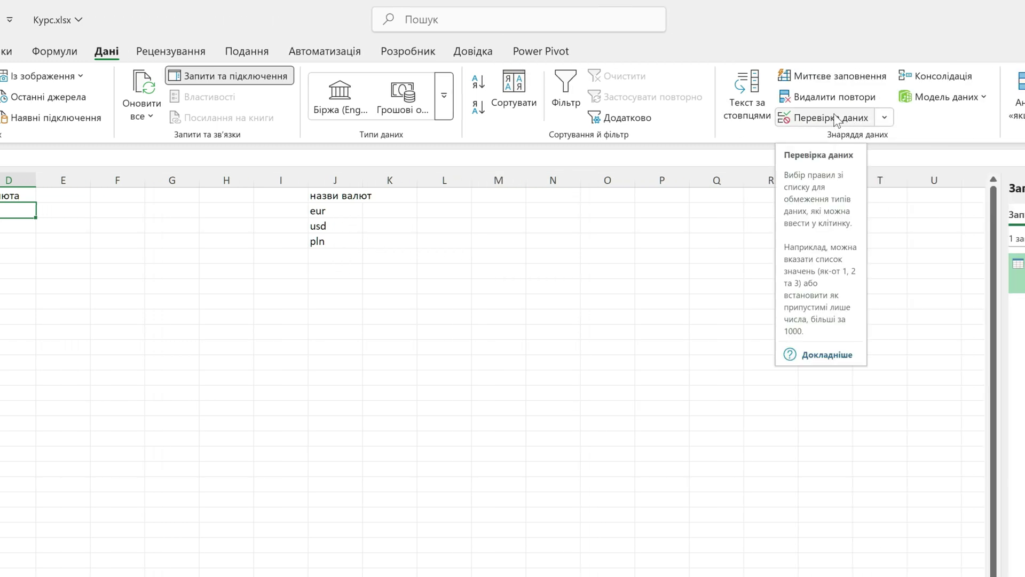
{"action": "left_click", "coordinate": [837, 120]}
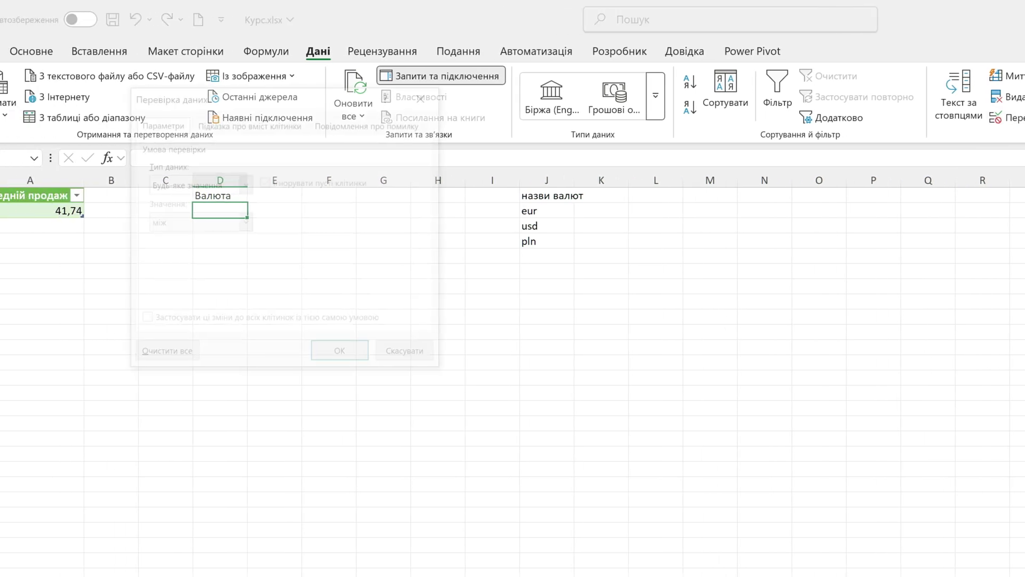
{"action": "left_click", "coordinate": [289, 184]}
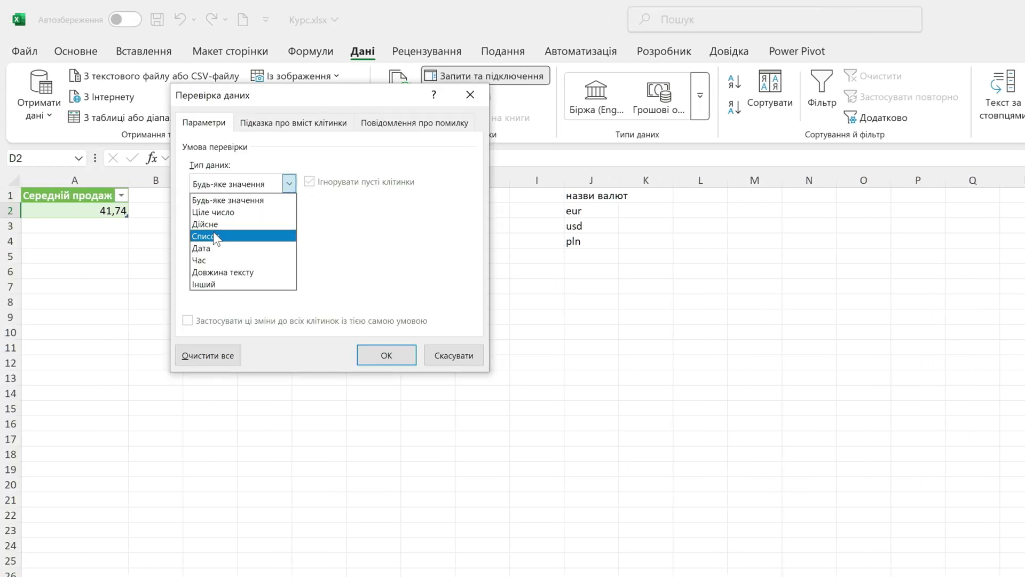
{"action": "left_click", "coordinate": [252, 233]}
{"action": "left_click", "coordinate": [427, 261]}
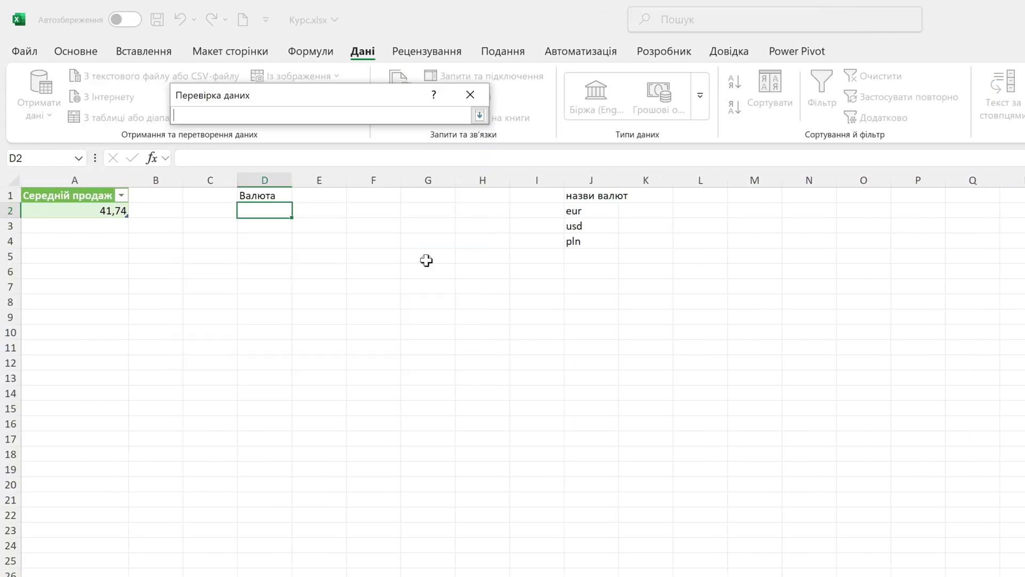
{"action": "left_click", "coordinate": [588, 212]}
{"action": "left_click_drag", "start_coordinate": [588, 213], "coordinate": [588, 242]}
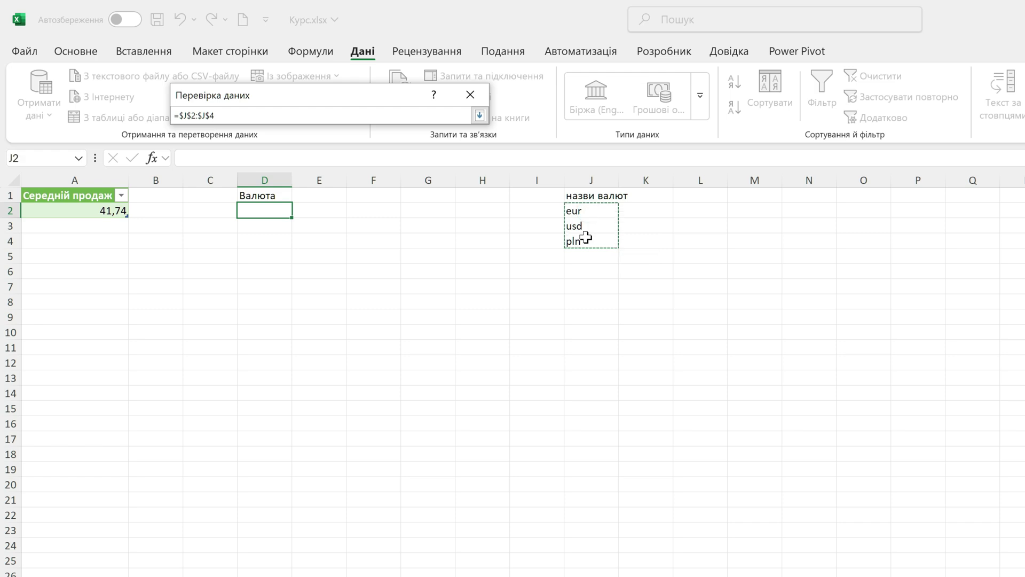
{"action": "left_click", "coordinate": [480, 116]}
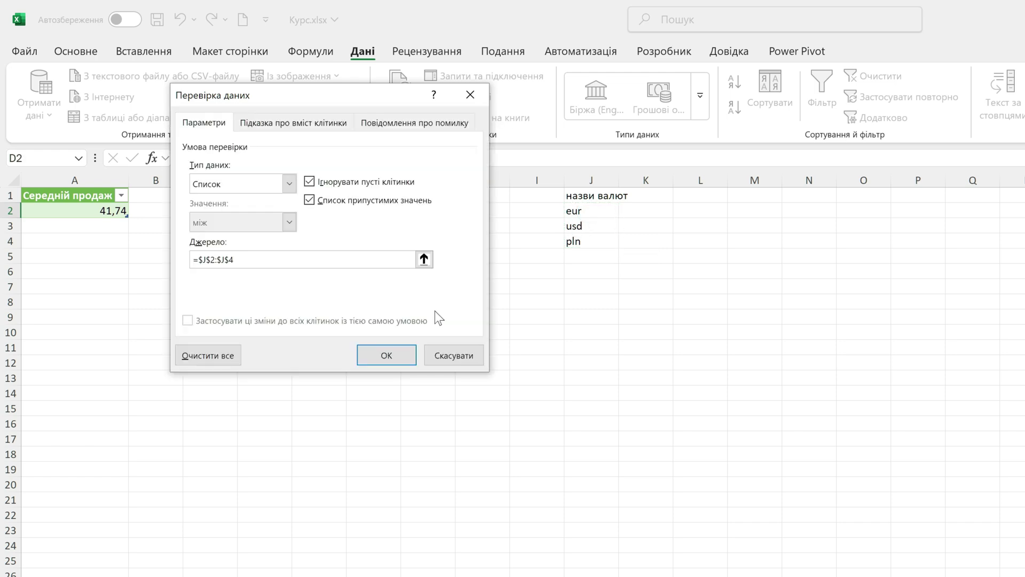
{"action": "left_click", "coordinate": [403, 352]}
Choose pln from D2's drop-down and select D1:D2.
{"action": "left_click", "coordinate": [299, 210]}
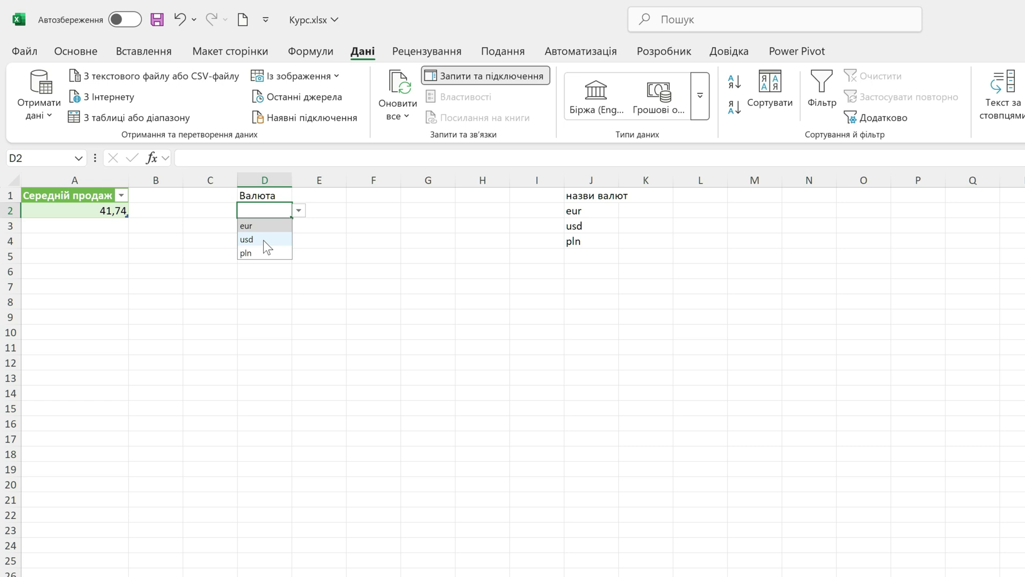
{"action": "left_click", "coordinate": [252, 254]}
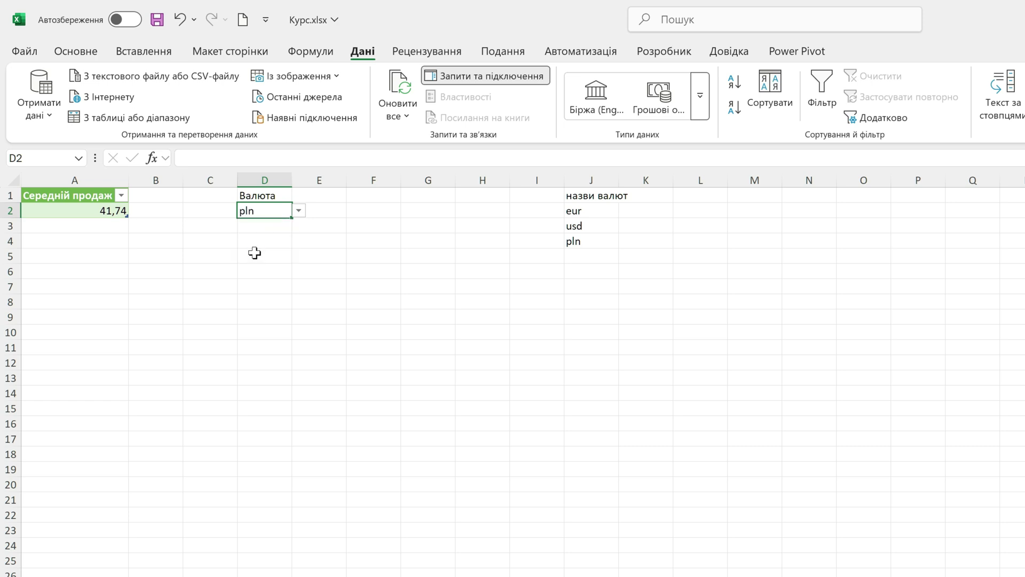
{"action": "left_click_drag", "start_coordinate": [263, 194], "coordinate": [266, 210]}
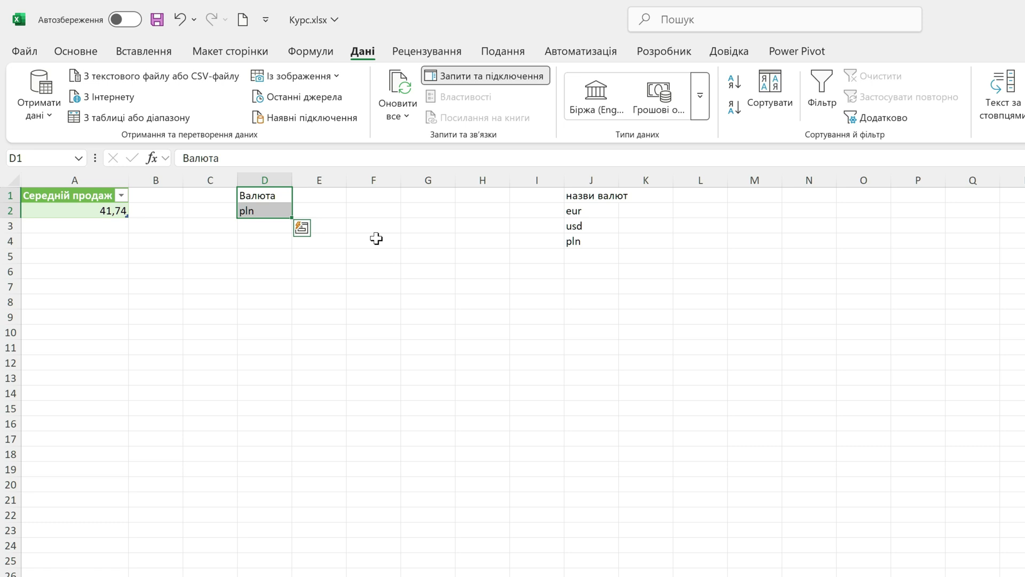
Turn D1:D2 into a table with headers and name it Валюта.
{"action": "key", "text": "ctrl+t"}
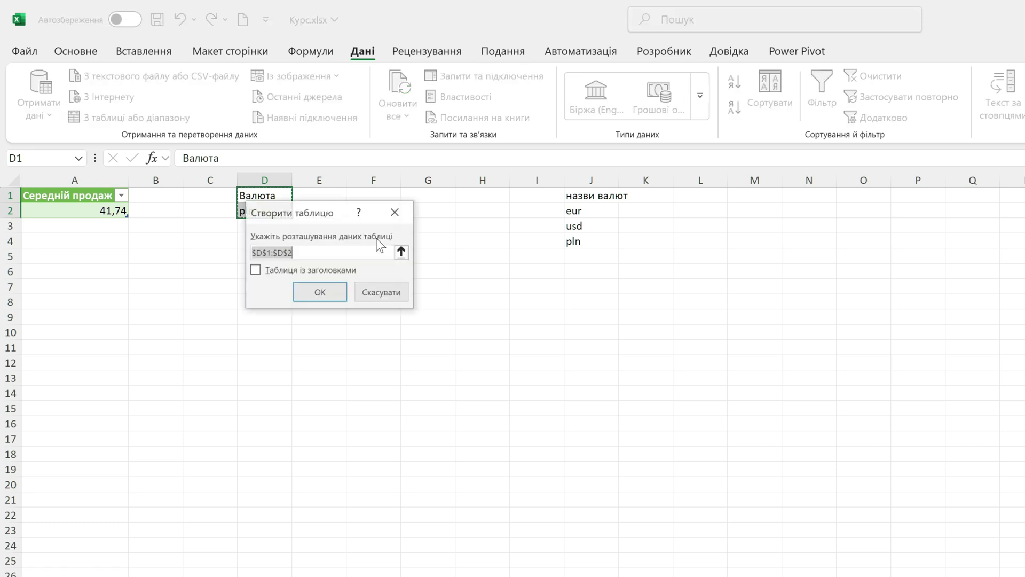
{"action": "left_click", "coordinate": [255, 271]}
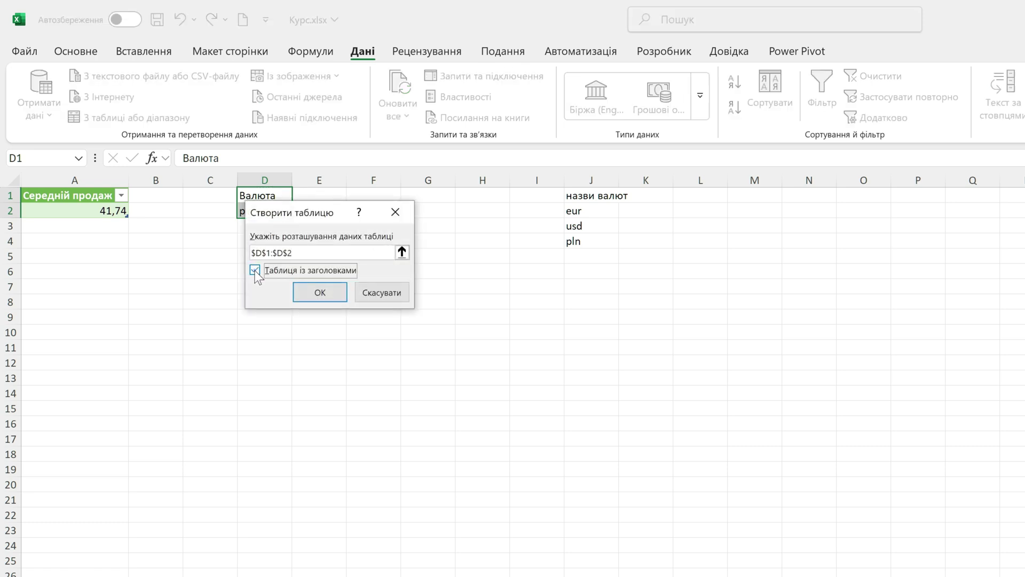
{"action": "left_click", "coordinate": [320, 294]}
{"action": "left_click", "coordinate": [100, 97]}
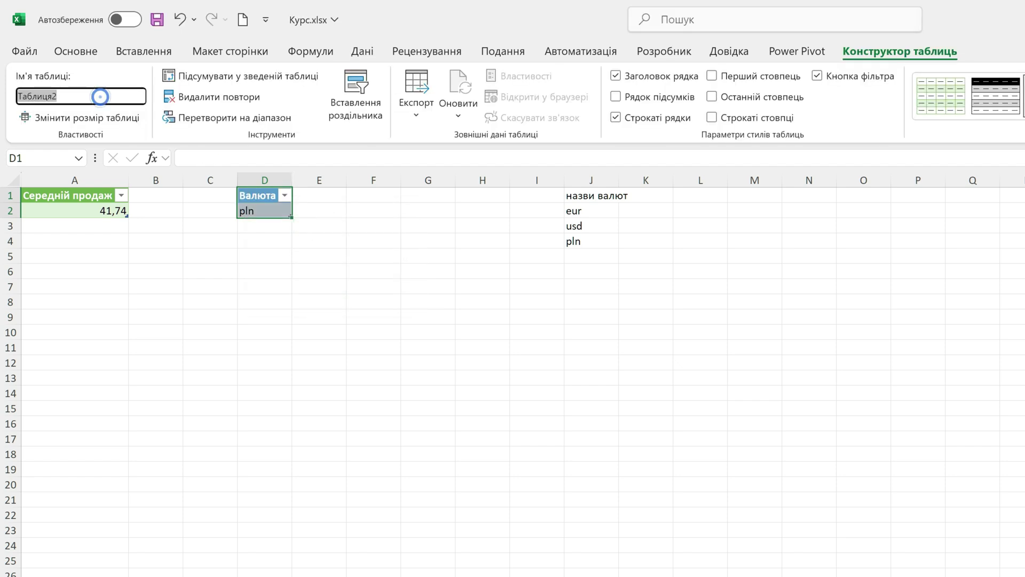
{"action": "type", "text": "Вал"}
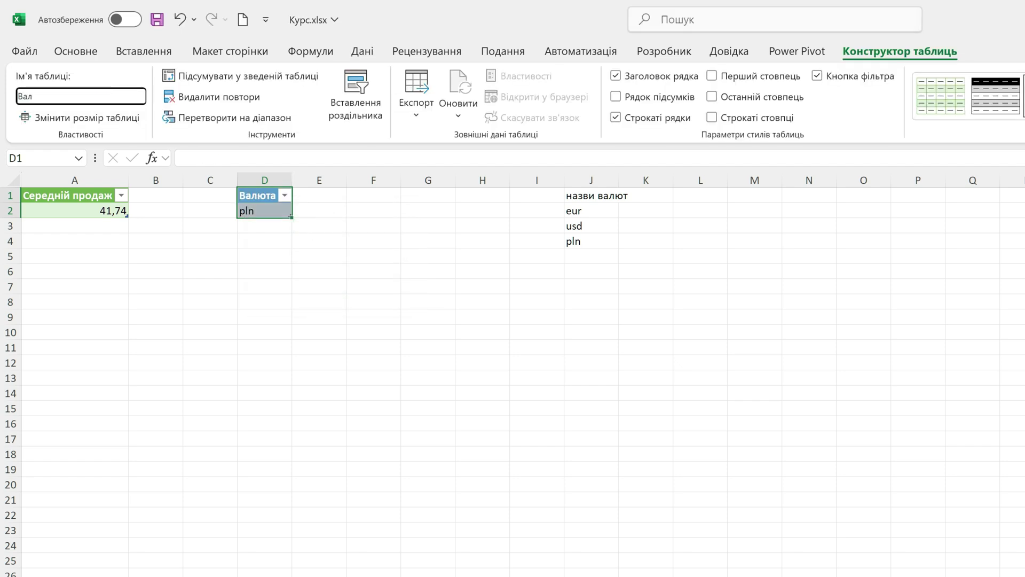
{"action": "type", "text": "юта"}
{"action": "key", "text": "Return"}
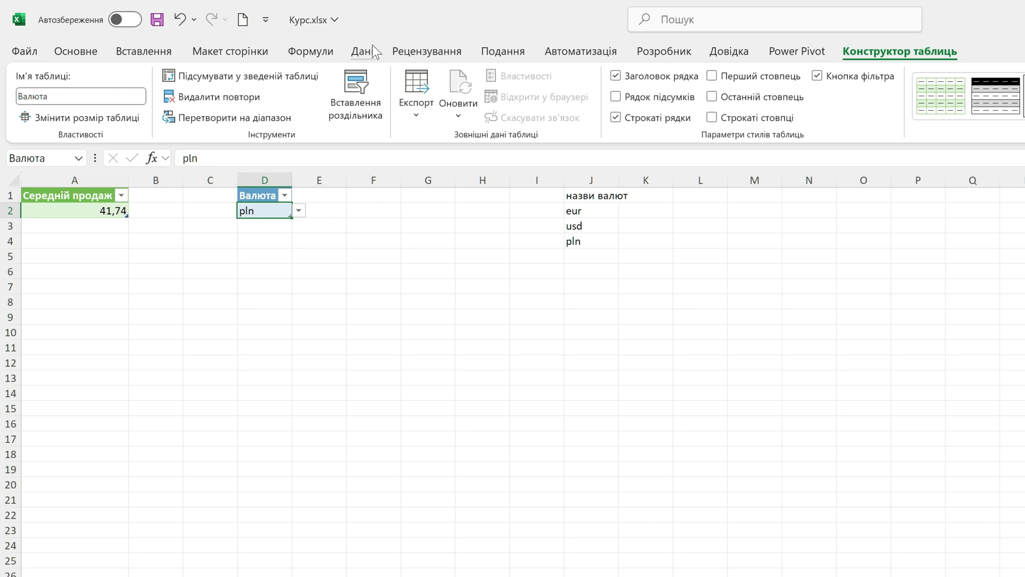
{"action": "left_click", "coordinate": [372, 46]}
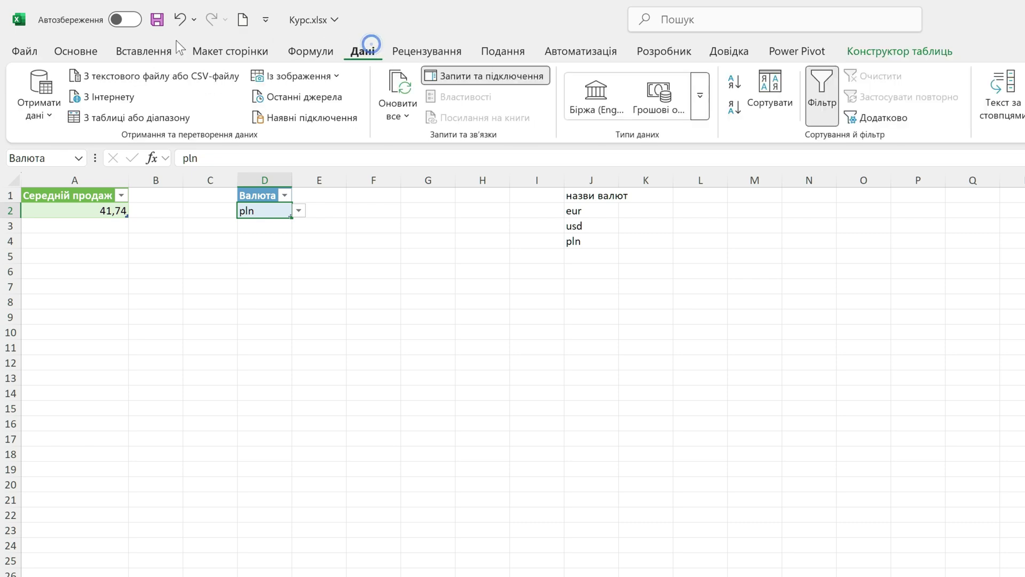
Load the Валюта table into Power Query and drill down to the single value pln.
{"action": "left_click", "coordinate": [122, 124]}
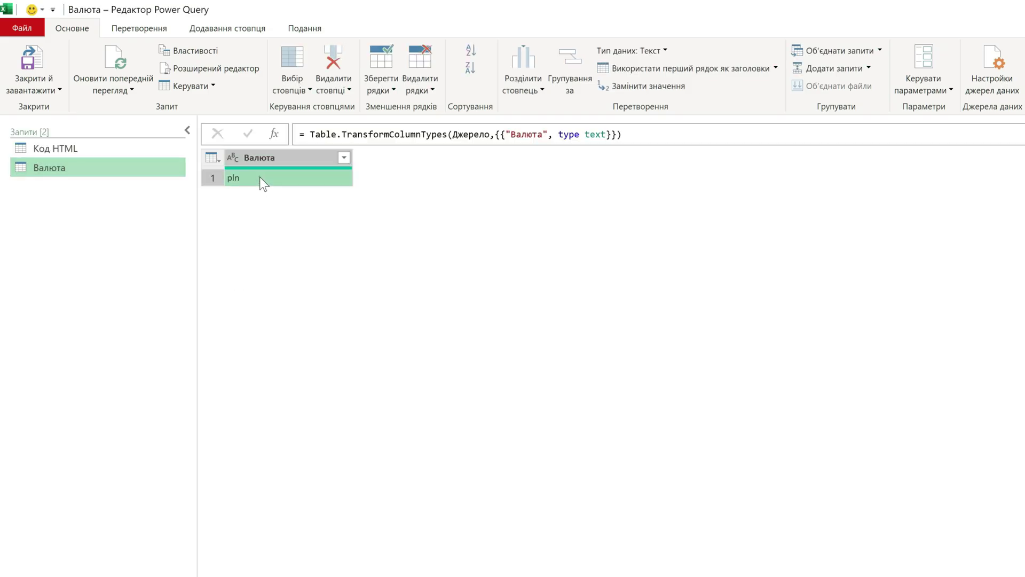
{"action": "right_click", "coordinate": [262, 180]}
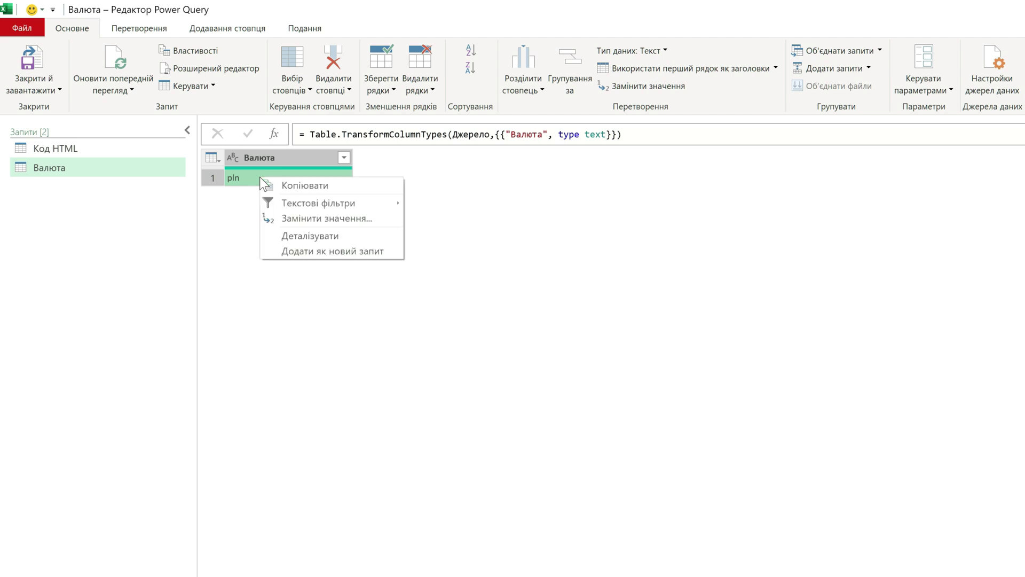
{"action": "left_click", "coordinate": [314, 235]}
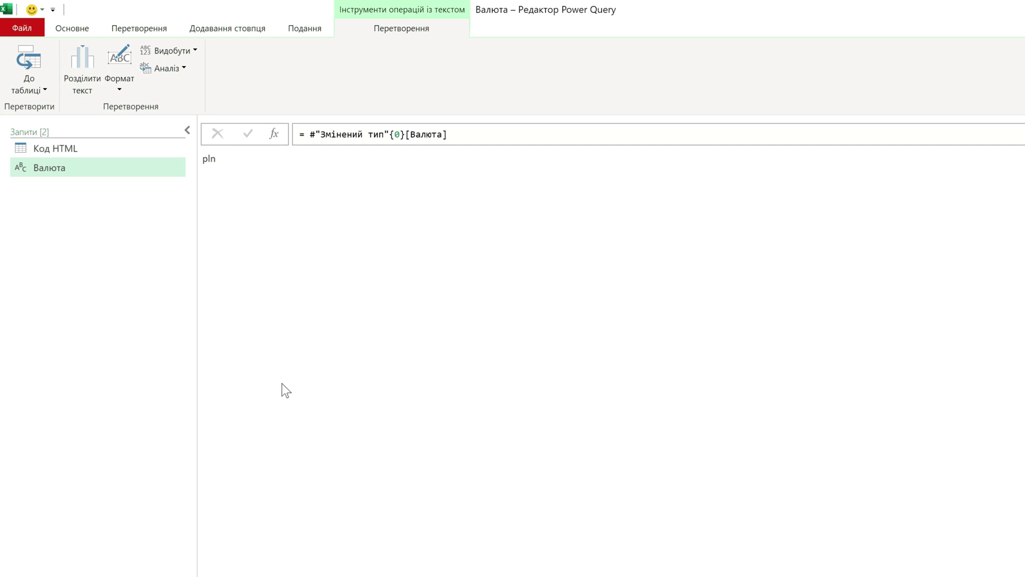
In the Код HTML Source step, replace usd in the Minfin URL with "&Валюта&".
{"action": "left_click", "coordinate": [54, 149]}
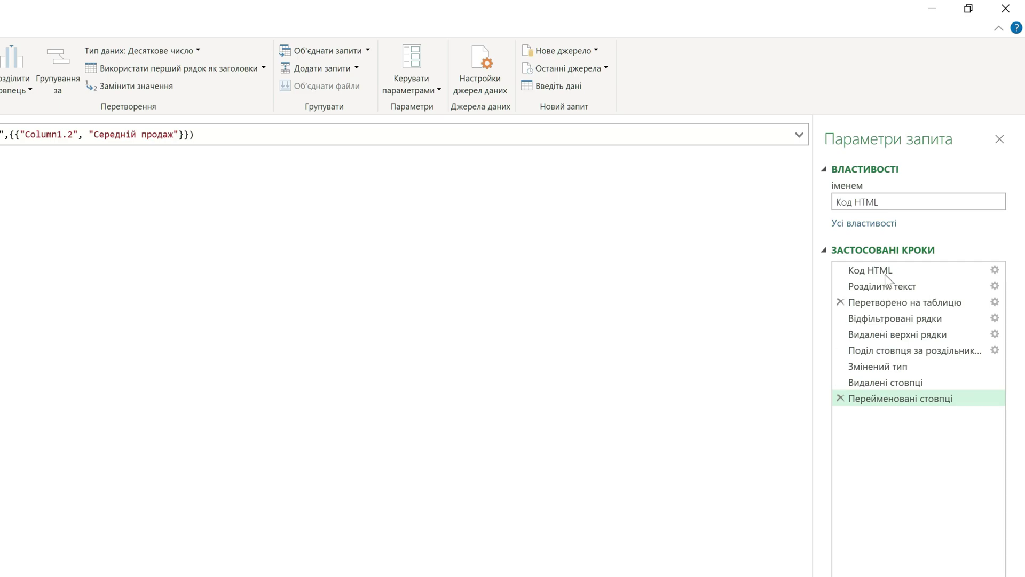
{"action": "left_click", "coordinate": [885, 269]}
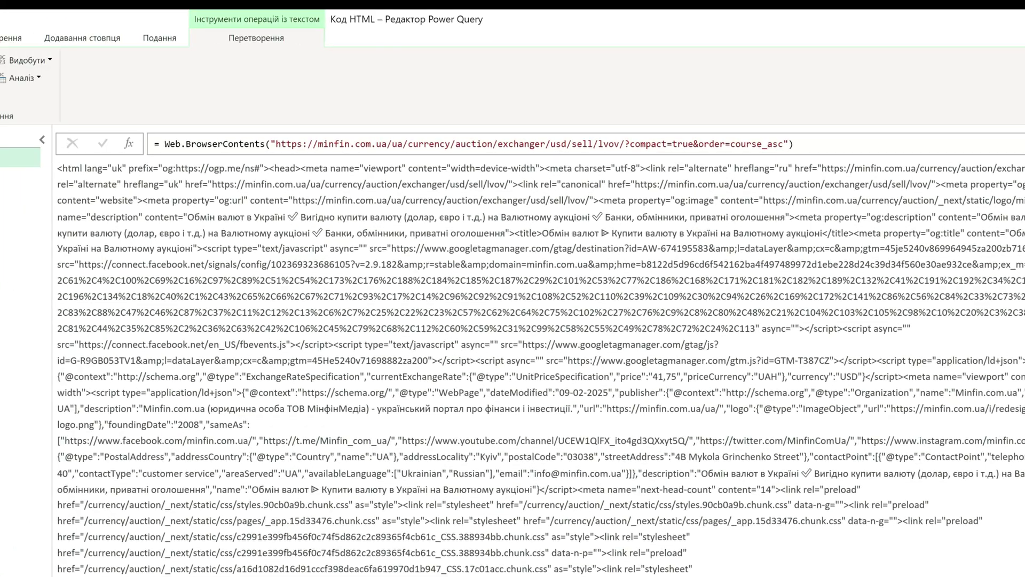
{"action": "double_click", "coordinate": [574, 144]}
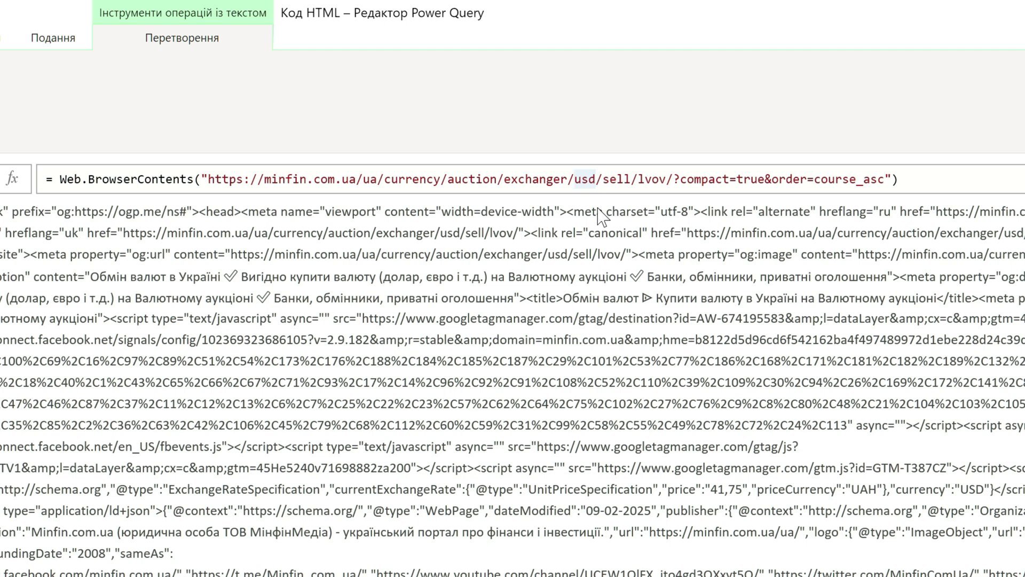
{"action": "type", "text": "€"}
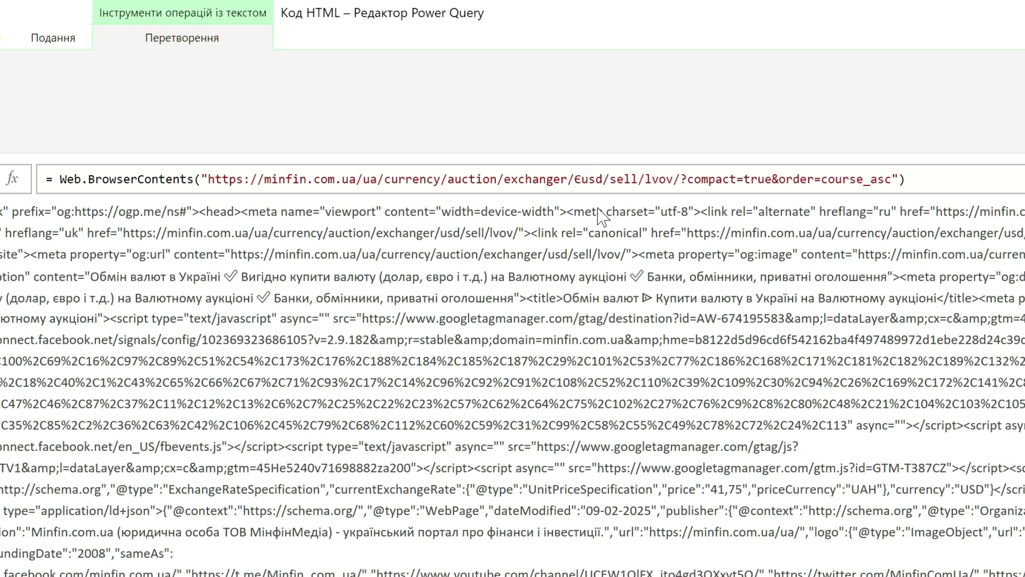
{"action": "key", "text": "BackSpace"}
{"action": "type", "text": "\"&"}
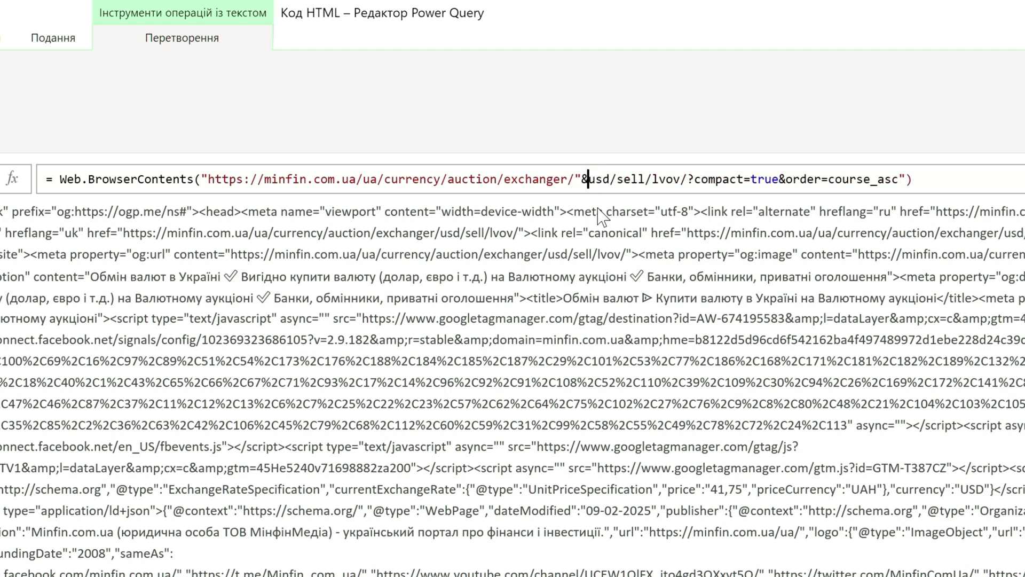
{"action": "type", "text": "&\""}
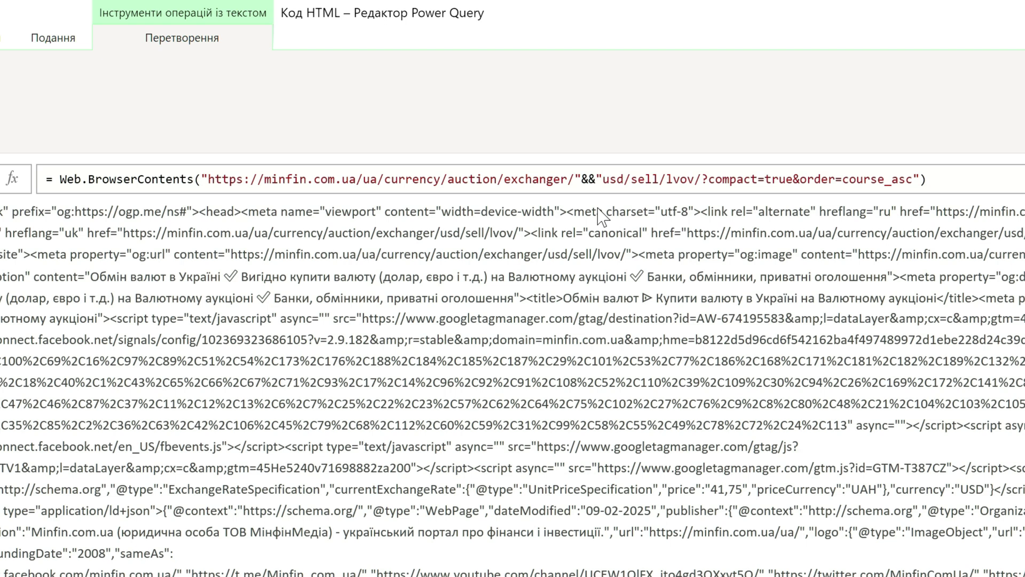
{"action": "key", "text": "Delete"}
{"action": "key", "text": "Delete"}
{"action": "key", "text": "Delete"}
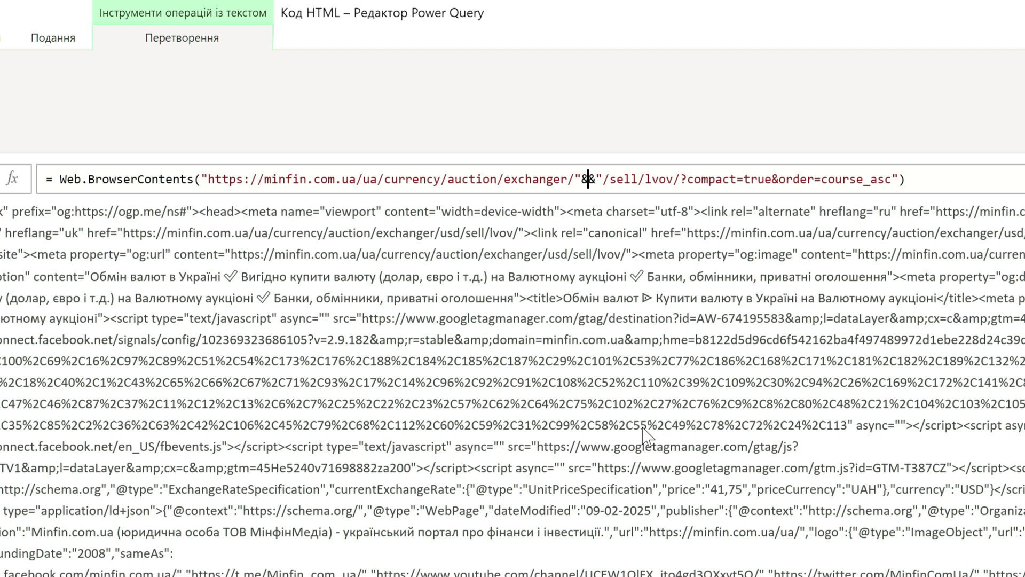
{"action": "type", "text": "Ва"}
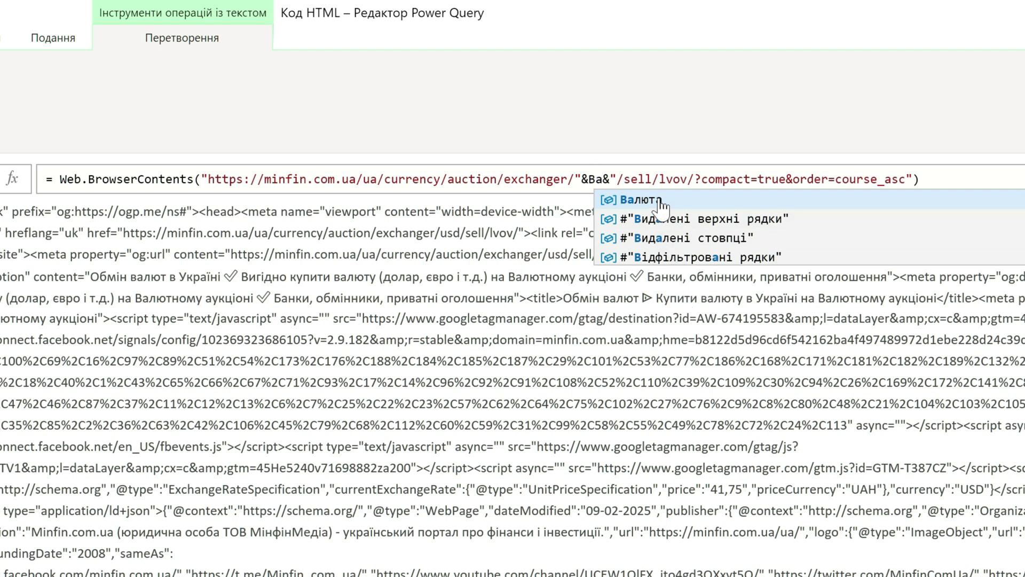
{"action": "left_click", "coordinate": [662, 201]}
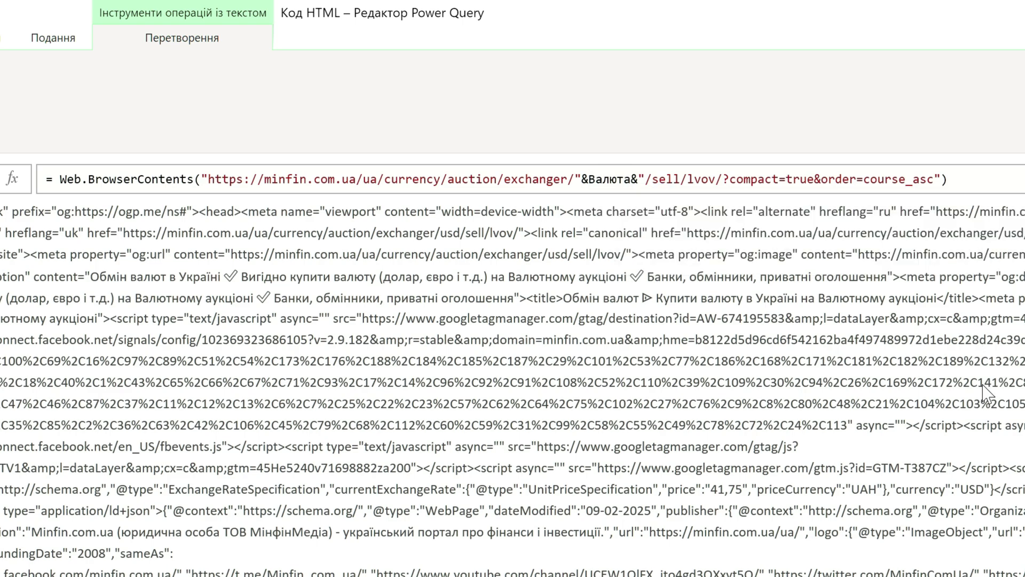
{"action": "key", "text": "Return"}
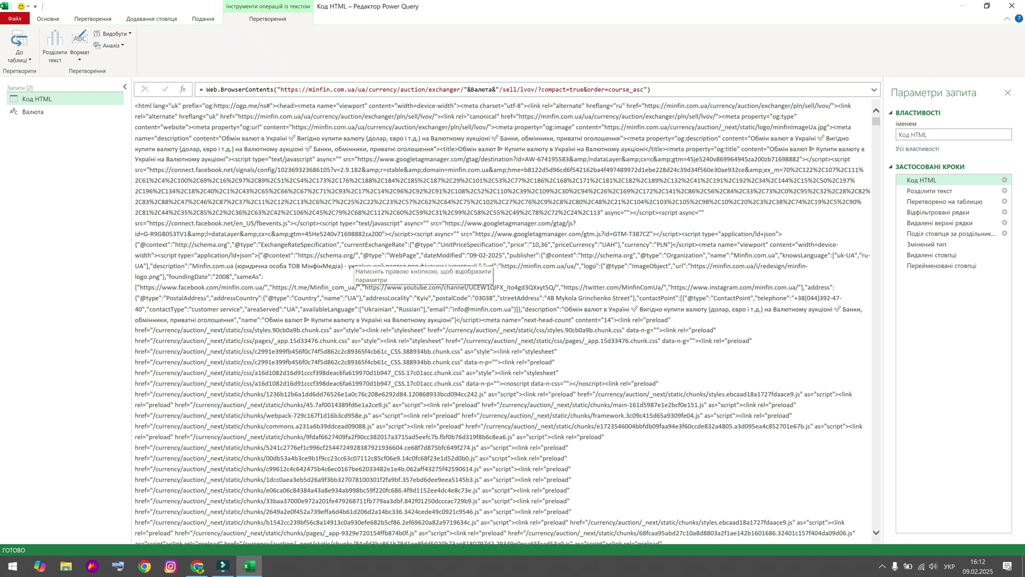
Close Power Query, load the queries and return to the Код HTML sheet.
{"action": "left_click", "coordinate": [48, 18]}
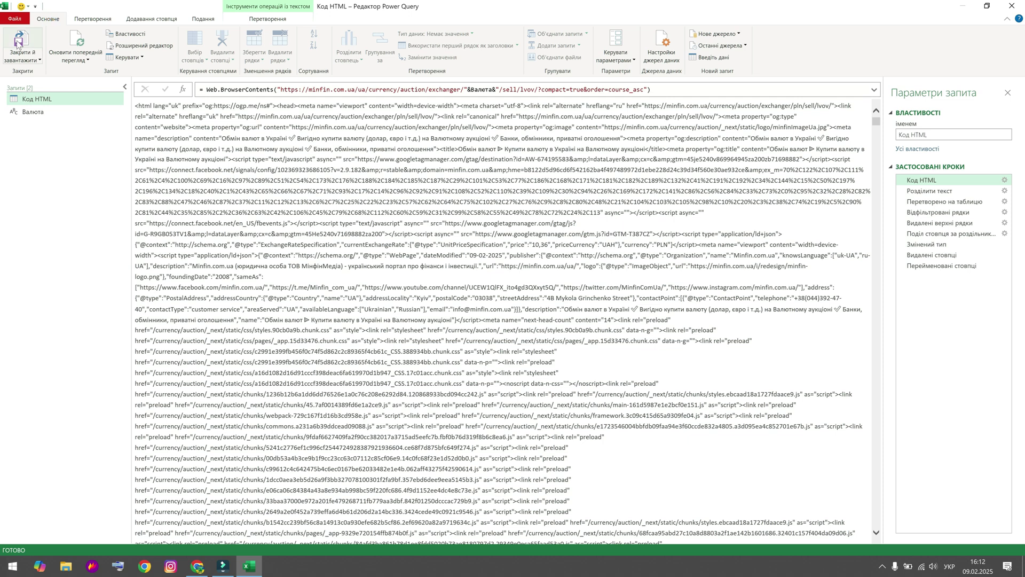
{"action": "left_click", "coordinate": [17, 43]}
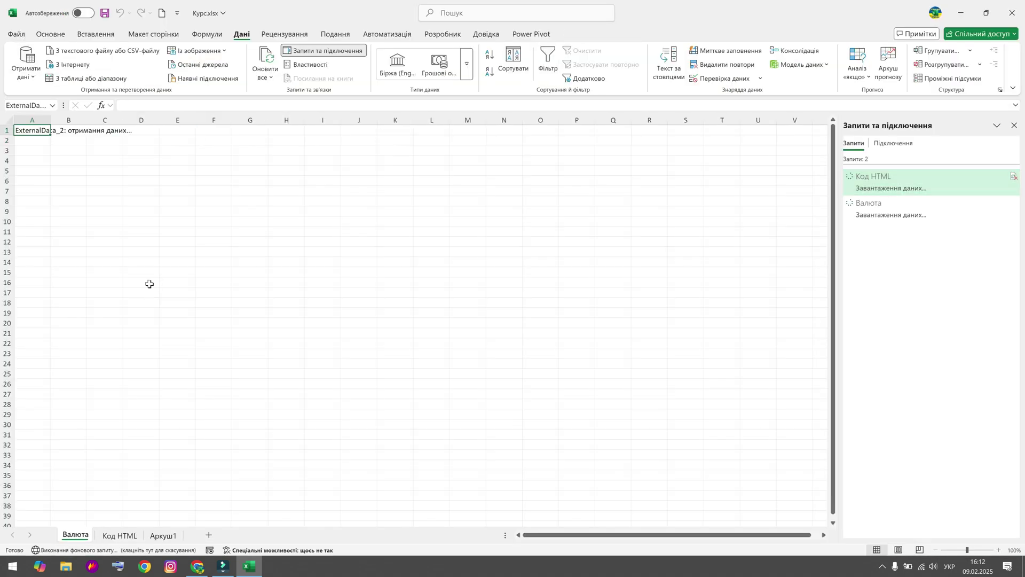
{"action": "left_click", "coordinate": [130, 535]}
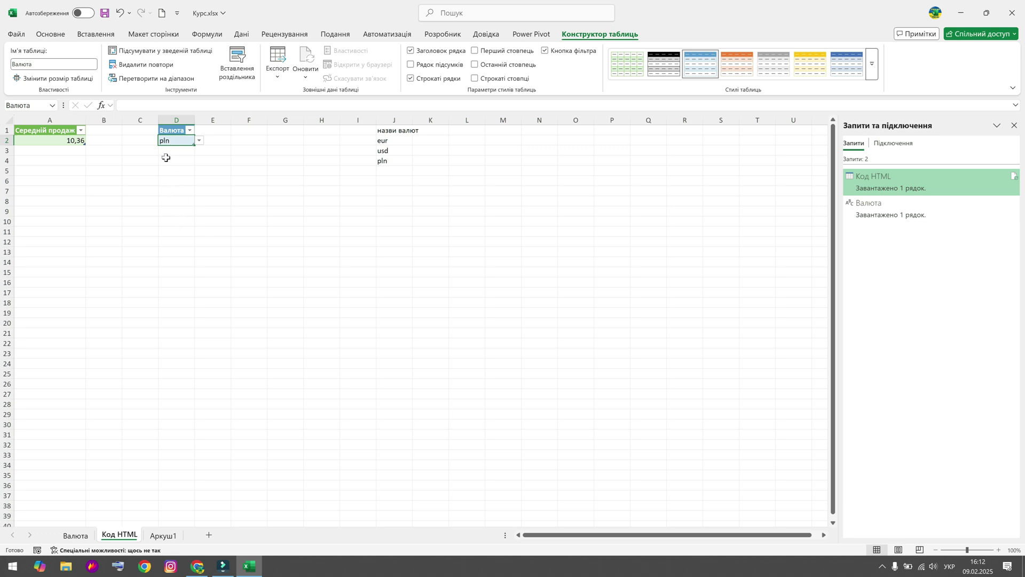
Choose eur in D2 and refresh so the average sale reads 43,42.
{"action": "left_click", "coordinate": [72, 141]}
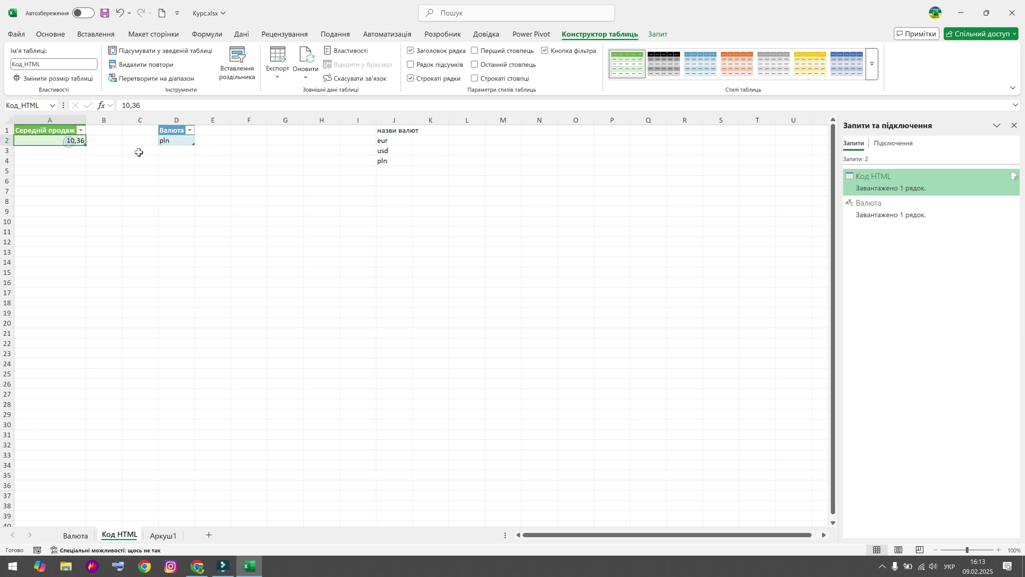
{"action": "left_click", "coordinate": [182, 144]}
{"action": "left_click", "coordinate": [199, 140]}
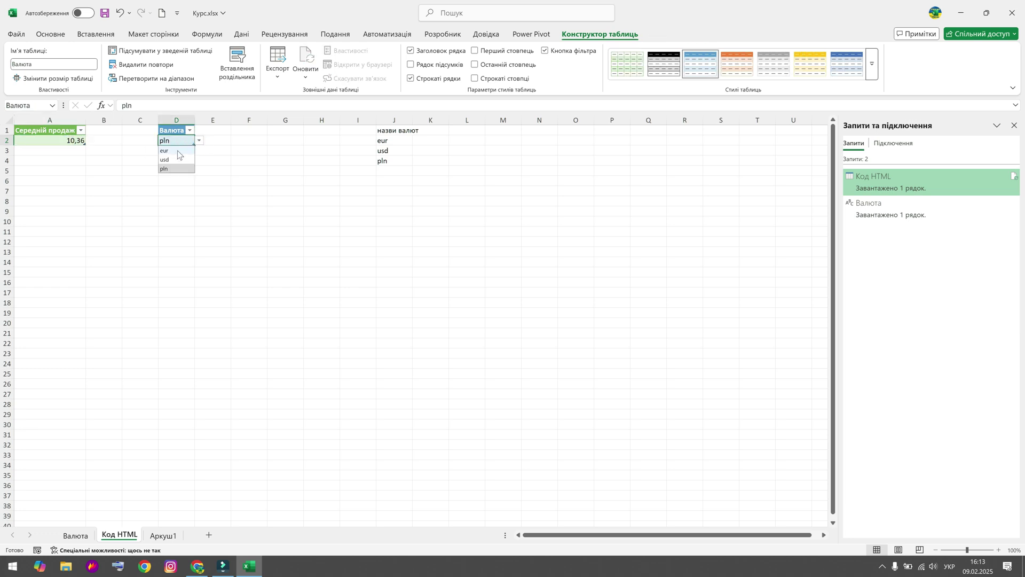
{"action": "left_click", "coordinate": [178, 151]}
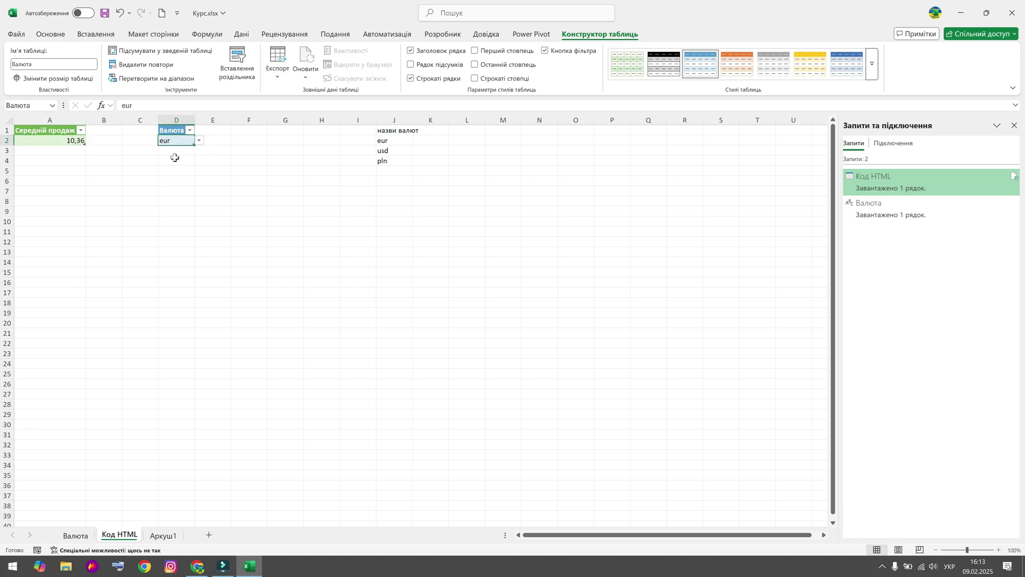
{"action": "right_click", "coordinate": [77, 141]}
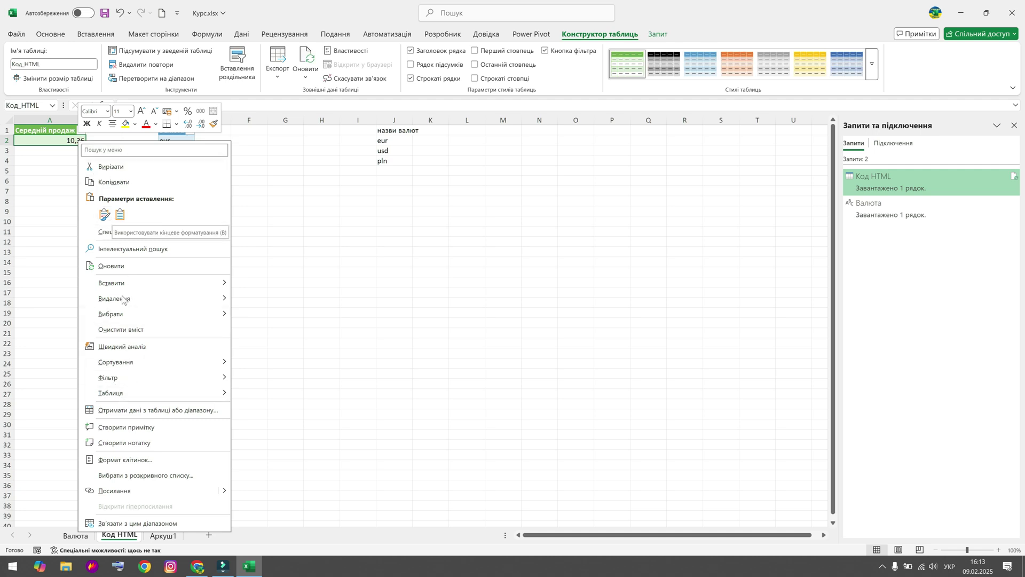
{"action": "left_click", "coordinate": [125, 267]}
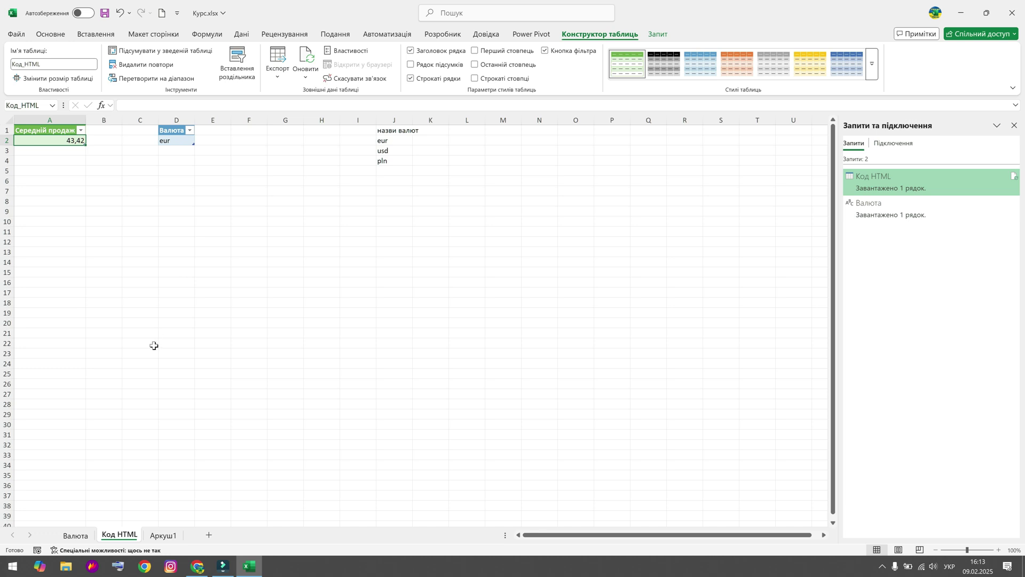
{"action": "left_click", "coordinate": [77, 533]}
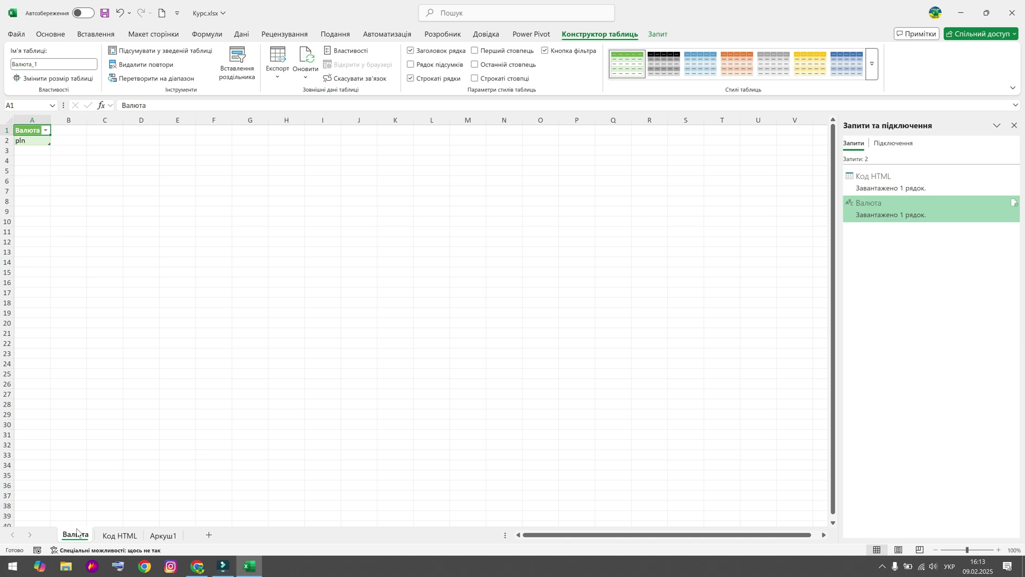
Delete the Валюта sheet, keeping its query as a connection only.
{"action": "right_click", "coordinate": [76, 533]}
{"action": "left_click", "coordinate": [112, 377]}
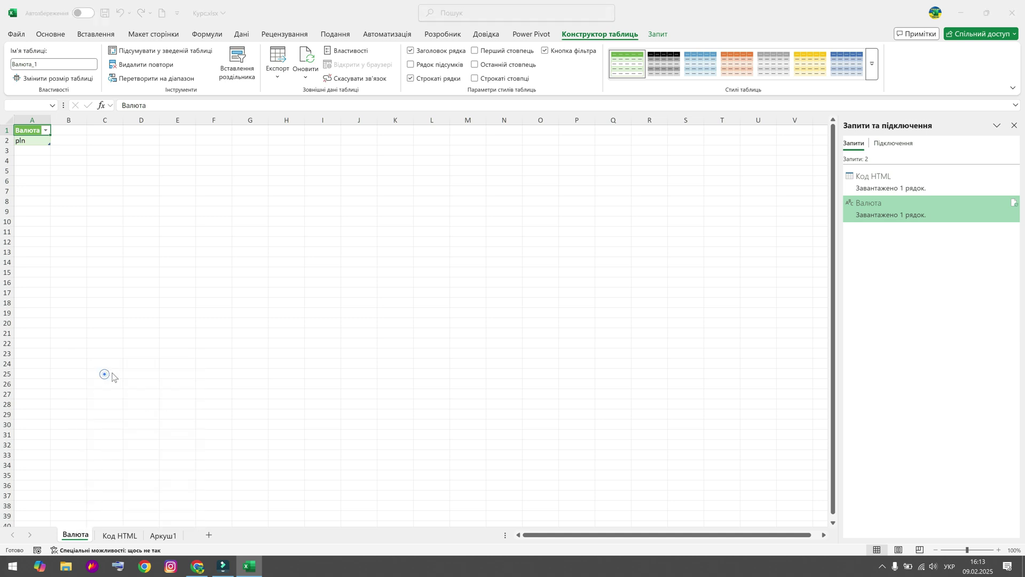
{"action": "left_click", "coordinate": [473, 313]}
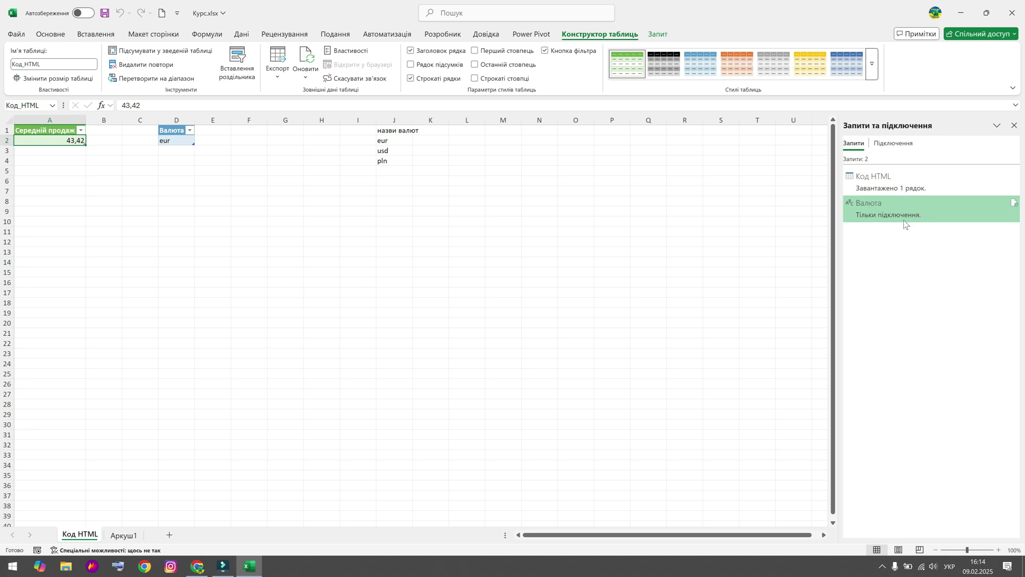
{"action": "left_click", "coordinate": [81, 201]}
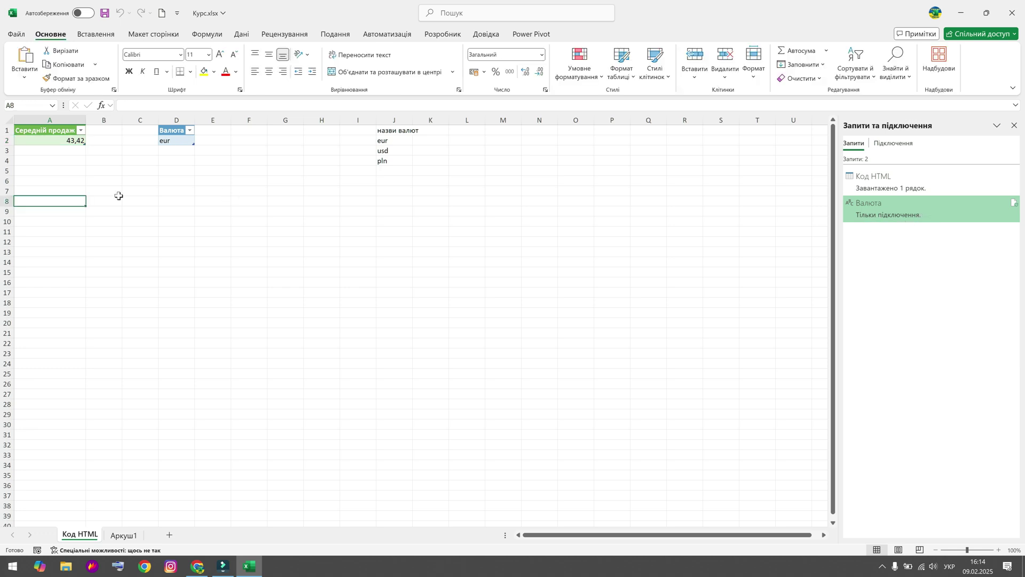